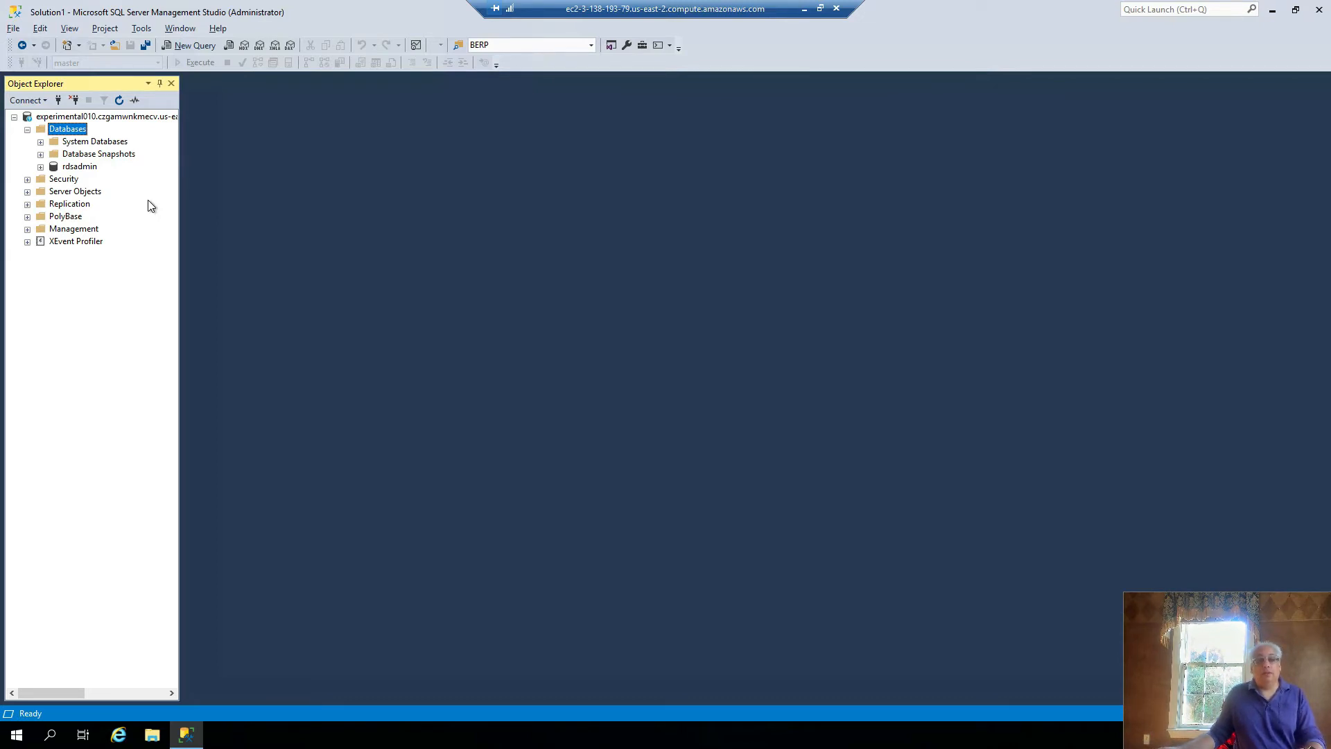
# Step: Create a new database named BERP with the default owner and file settings
pyautogui.rightClick(77, 134)
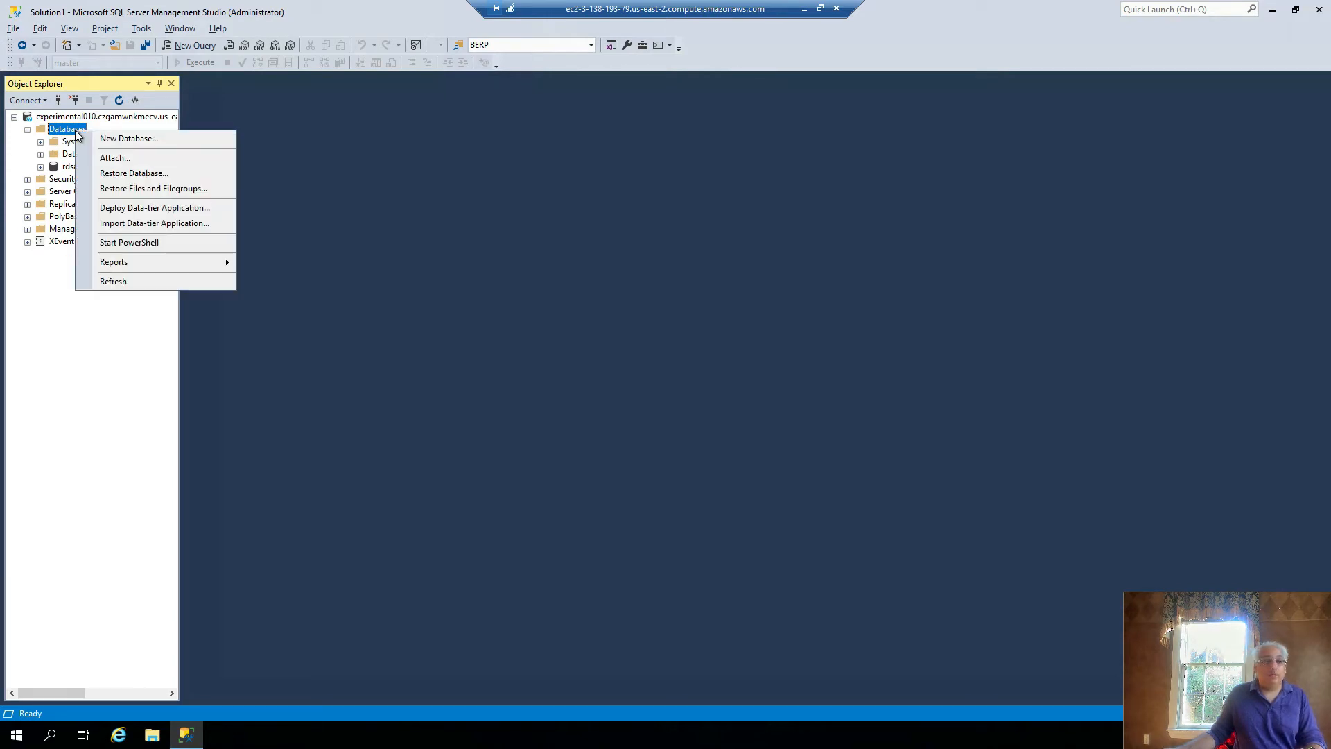
pyautogui.click(176, 143)
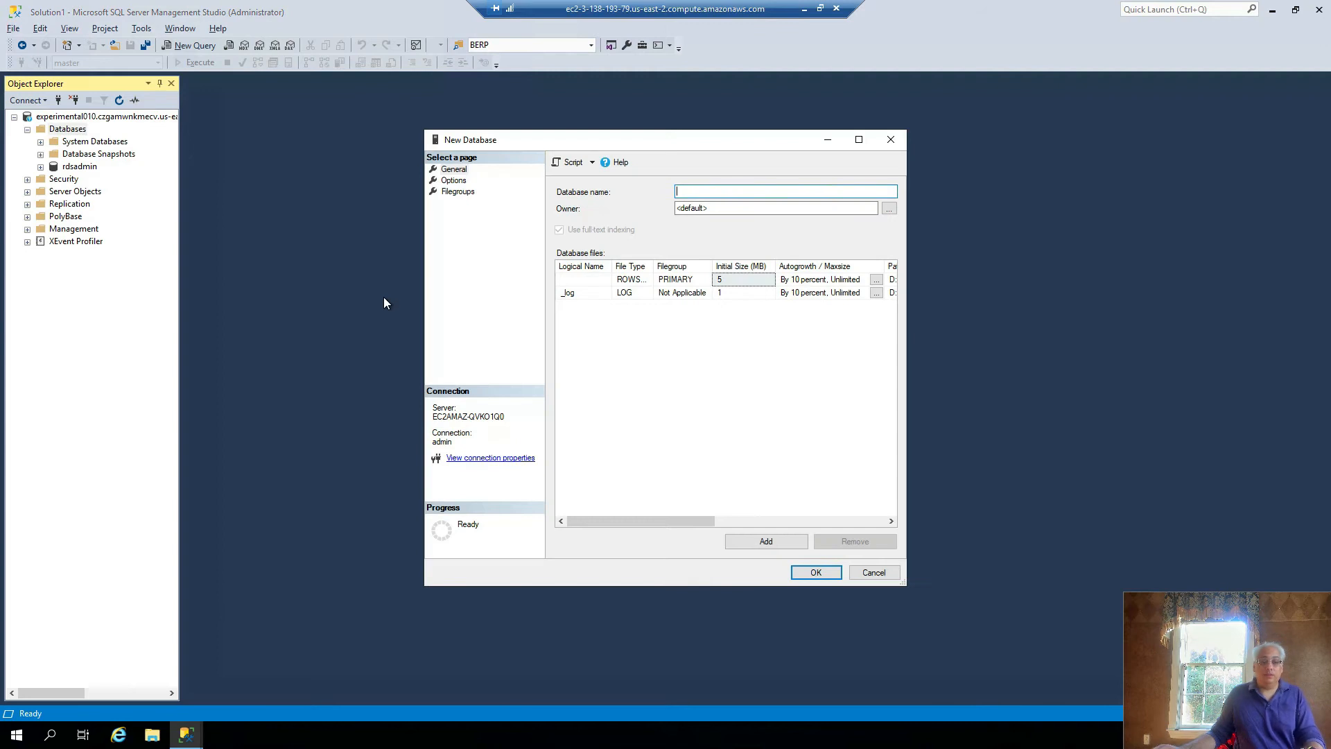
pyautogui.click(709, 192)
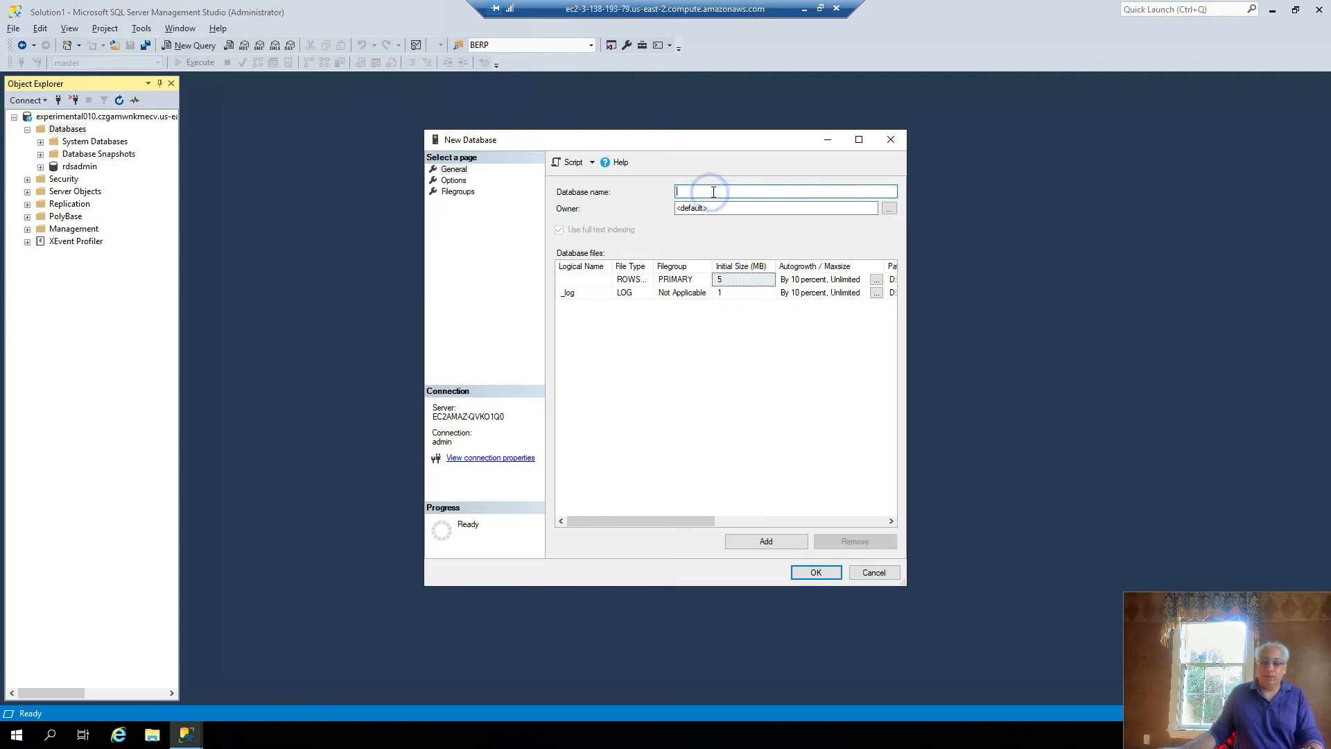
pyautogui.write('BERP')
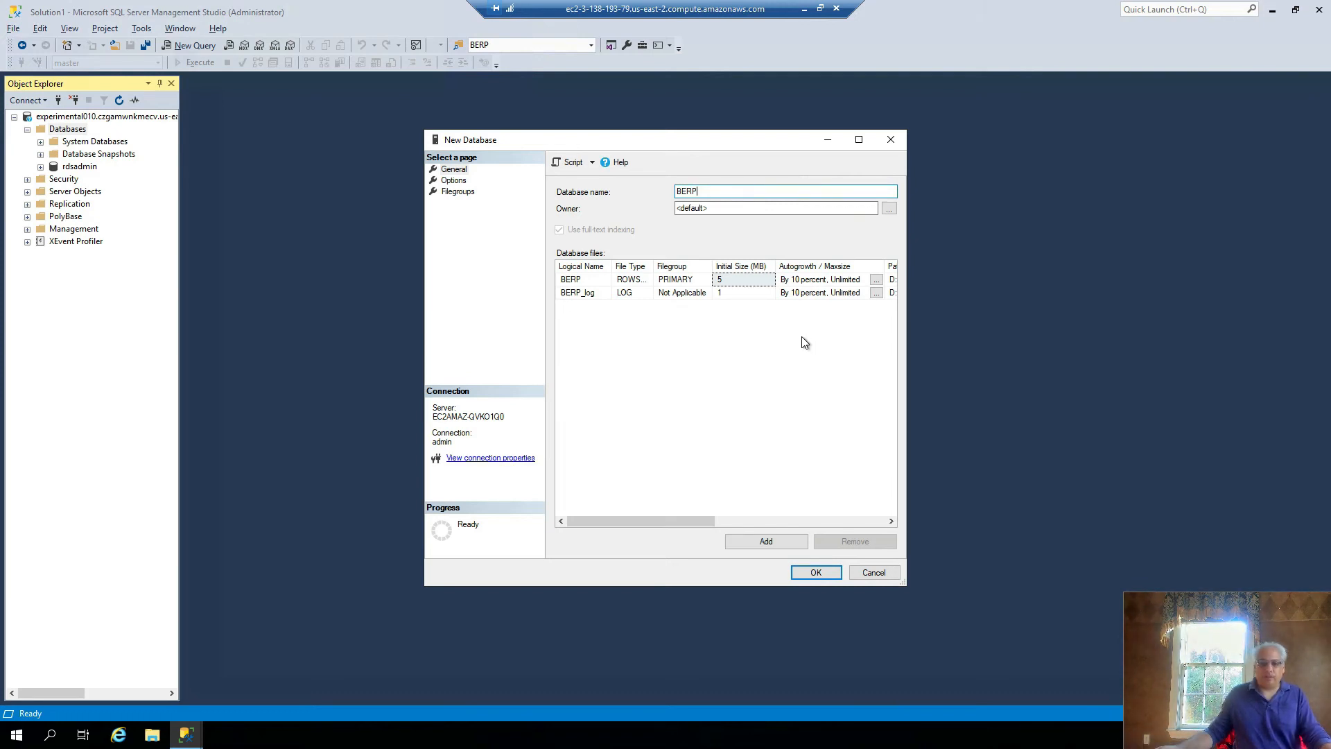
pyautogui.click(816, 573)
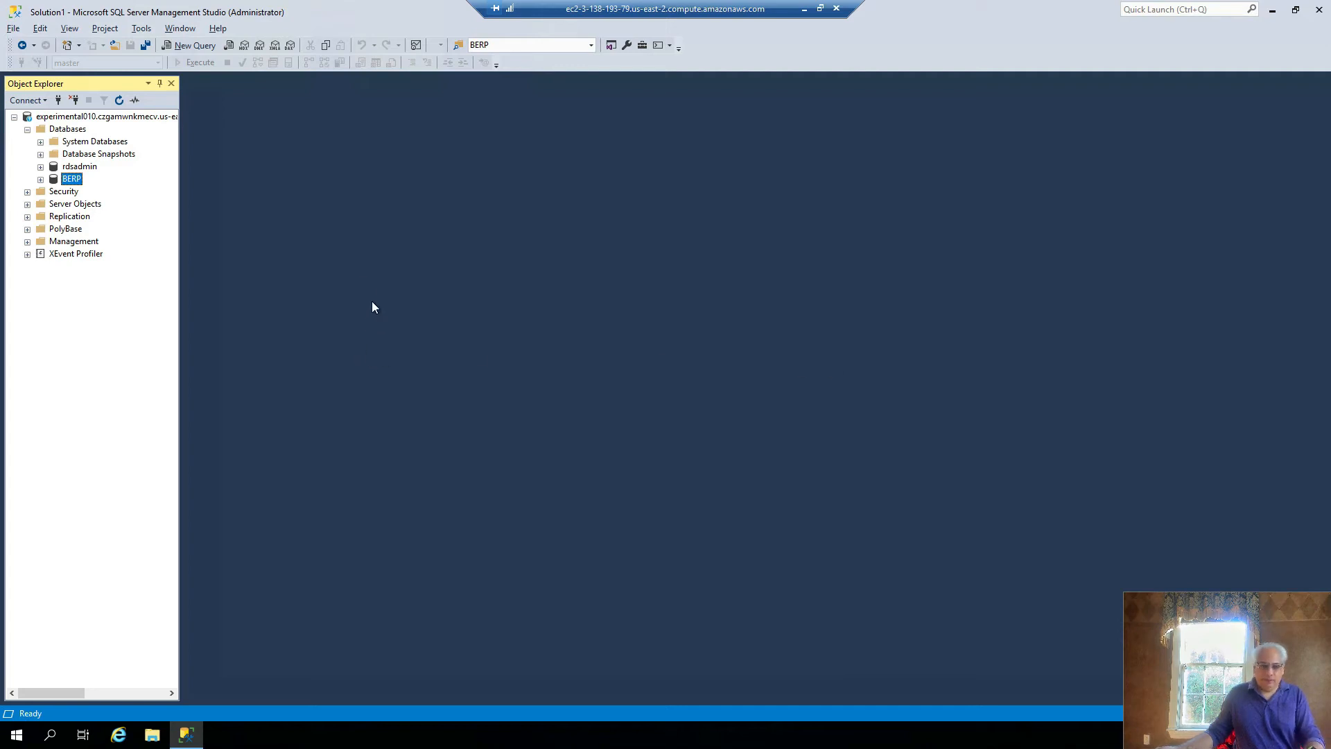
# Step: Expand the BERP database and script it as CREATE to a new query editor window
pyautogui.click(40, 180)
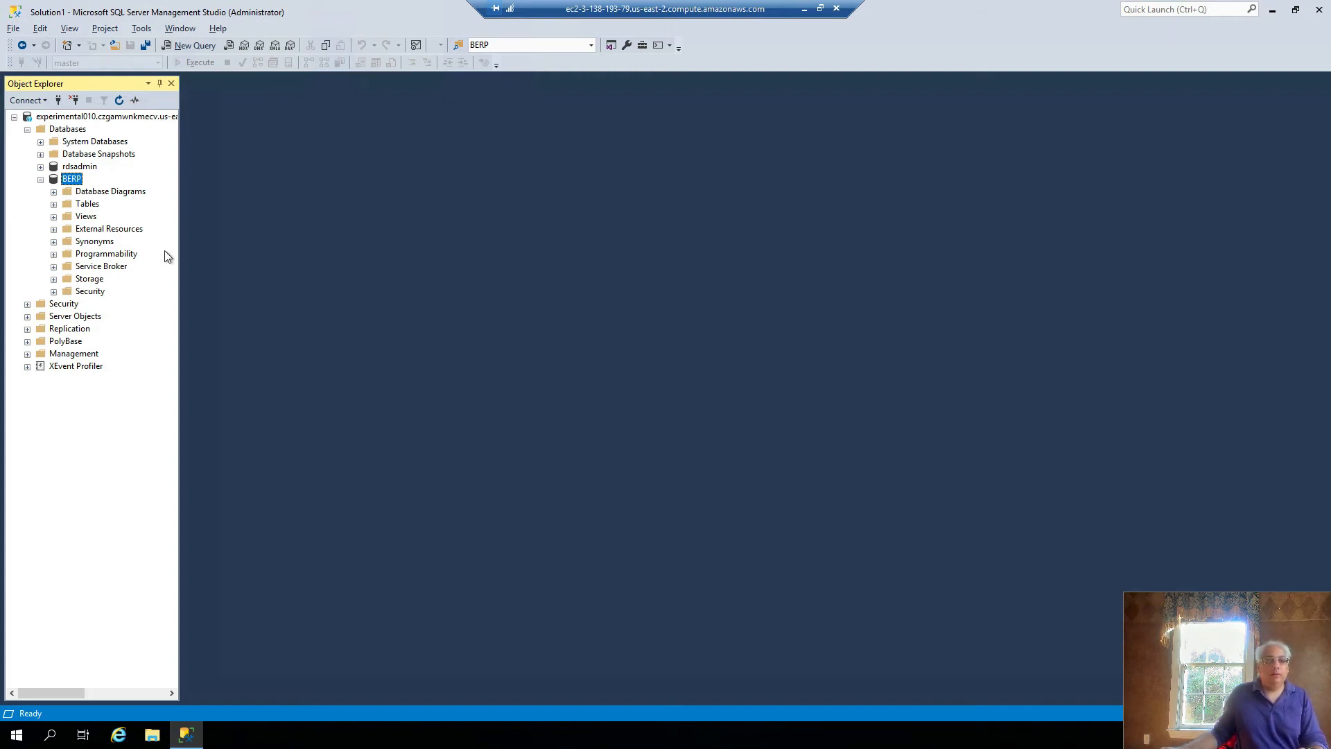
pyautogui.rightClick(76, 185)
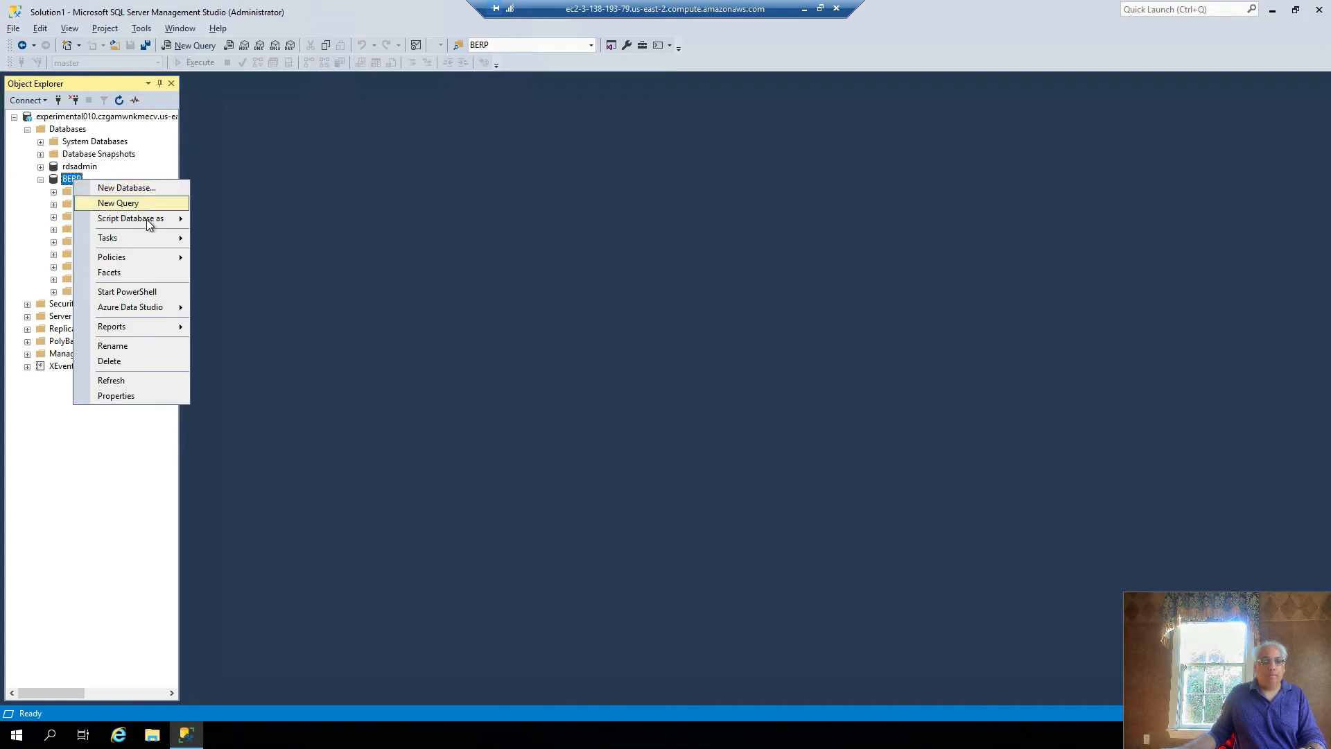
pyautogui.moveTo(99, 226)
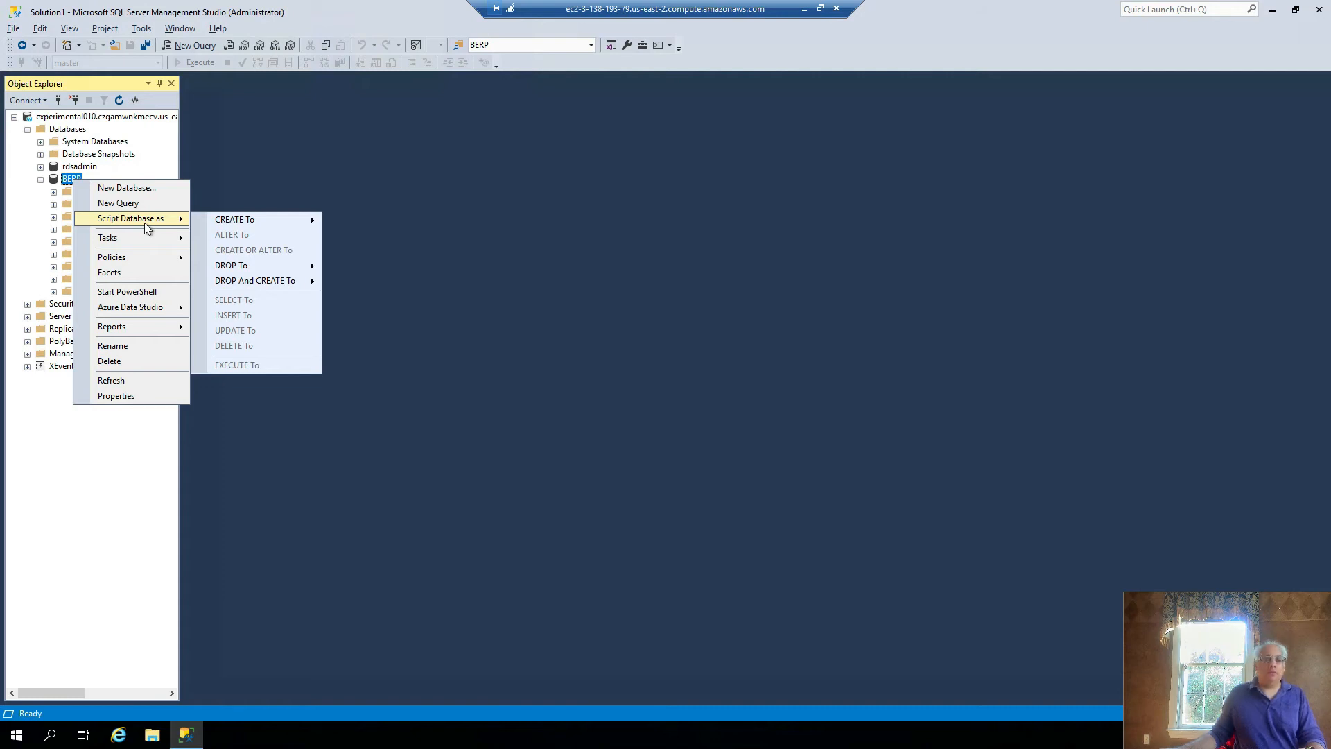
pyautogui.moveTo(256, 218)
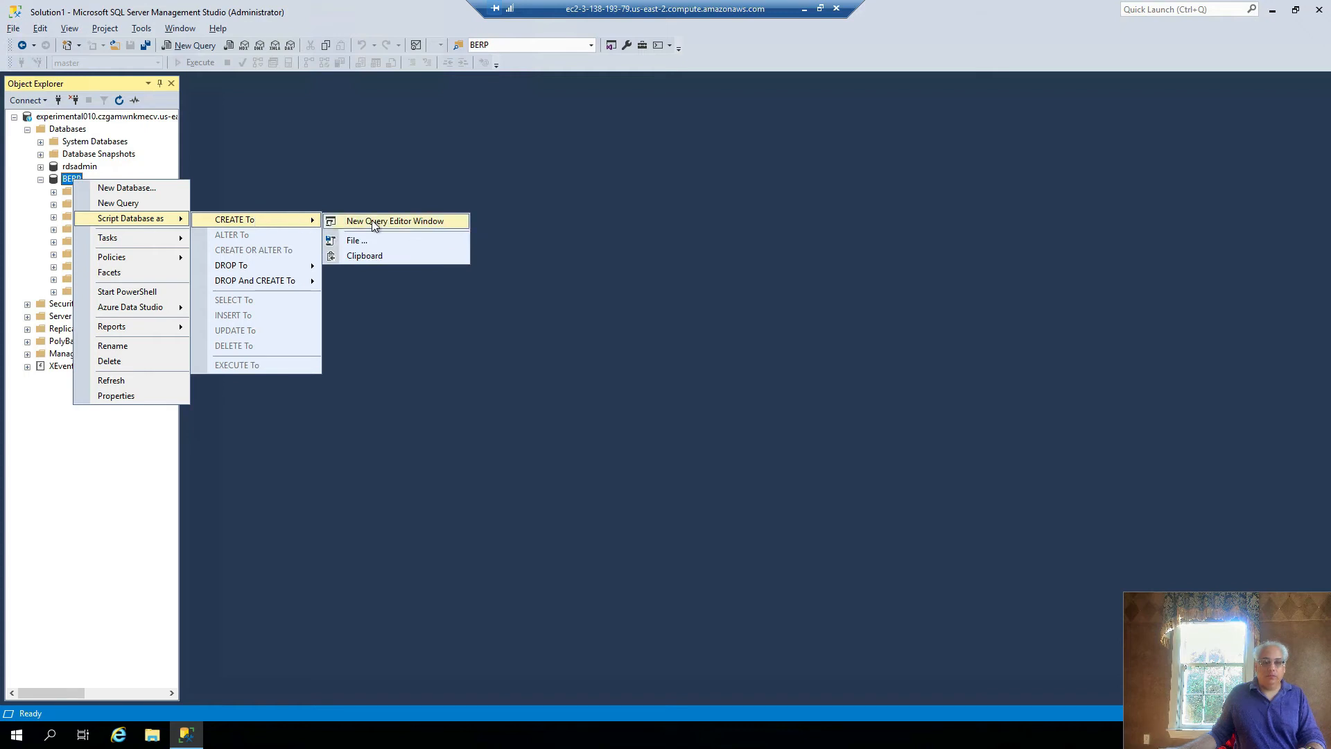
pyautogui.click(421, 223)
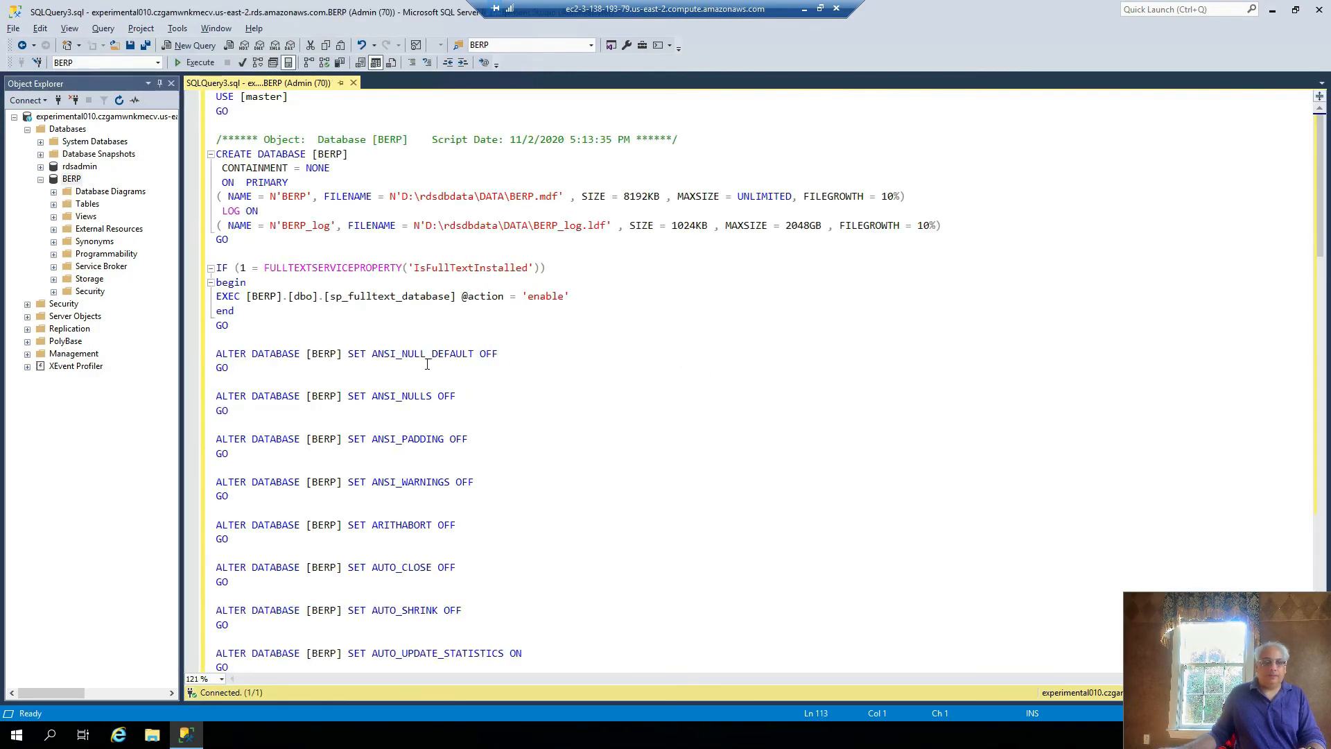
# Step: Delete all script lines below the GO that closes the CREATE DATABASE statement
pyautogui.scroll(-8, 344, 344)
pyautogui.scroll(-20, 395, 387)
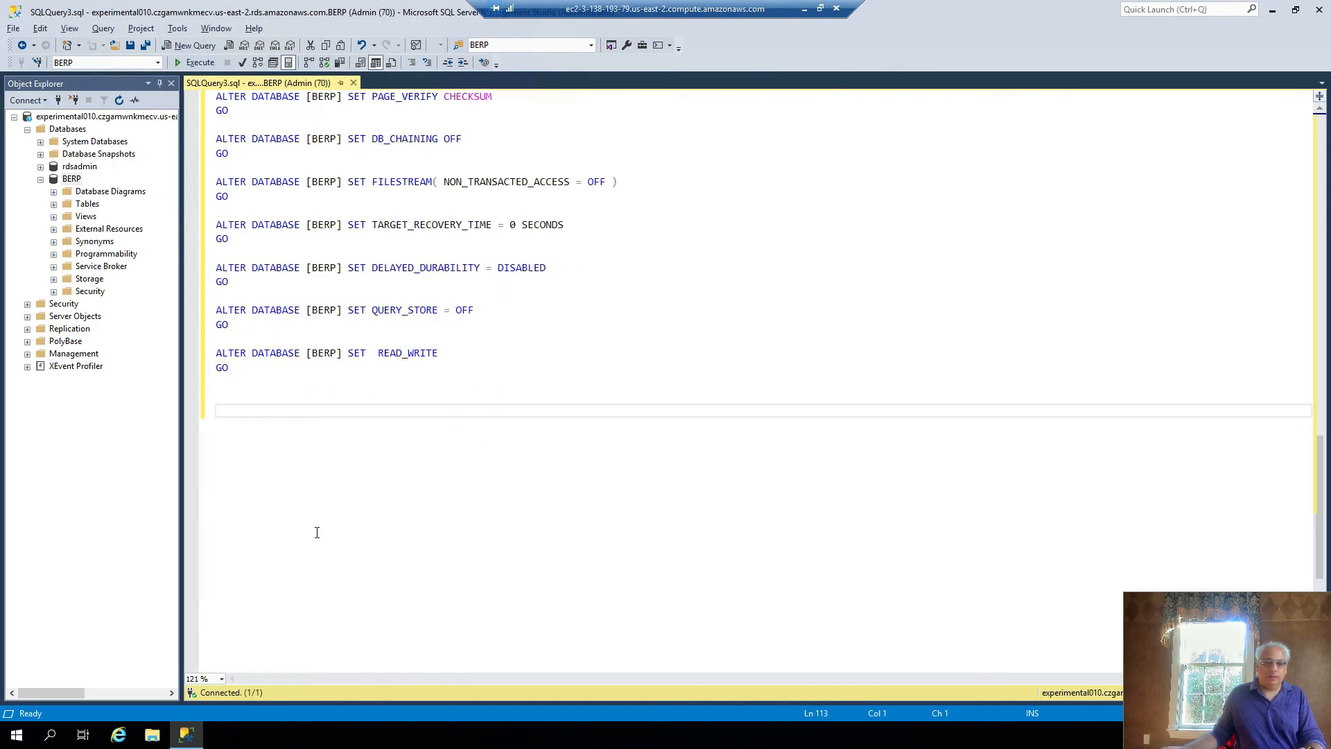
pyautogui.scroll(2, 317, 532)
pyautogui.hotkey('shift', 'Up')
pyautogui.hotkey('shift', 'Up')
pyautogui.hotkey('shift', 'Up')
pyautogui.hotkey('shift', 'Up')
pyautogui.hotkey('shift', 'Up')
pyautogui.hotkey('shift', 'Up')
pyautogui.hotkey('shift', 'Up')
pyautogui.hotkey('shift', 'Up')
pyautogui.hotkey('shift', 'Up')
pyautogui.hotkey('shift', 'Up')
pyautogui.hotkey('shift', 'Up')
pyautogui.hotkey('shift', 'Up')
pyautogui.hotkey('shift', 'Up')
pyautogui.hotkey('shift', 'Up')
pyautogui.hotkey('shift', 'Up')
pyautogui.hotkey('shift', 'Up')
pyautogui.hotkey('shift', 'Up')
pyautogui.hotkey('shift', 'Up')
pyautogui.hotkey('shift', 'Up')
pyautogui.hotkey('shift', 'Up')
pyautogui.hotkey('shift', 'Up')
pyautogui.hotkey('shift', 'Up')
pyautogui.hotkey('shift', 'Up')
pyautogui.hotkey('shift', 'Up')
pyautogui.hotkey('shift', 'Up')
pyautogui.hotkey('shift', 'Up')
pyautogui.hotkey('shift', 'Up')
pyautogui.hotkey('shift', 'Up')
pyautogui.hotkey('shift', 'Up')
pyautogui.hotkey('shift', 'Up')
pyautogui.hotkey('shift', 'Up')
pyautogui.hotkey('shift', 'Up')
pyautogui.hotkey('shift', 'Up')
pyautogui.hotkey('shift', 'Up')
pyautogui.hotkey('shift', 'Up')
pyautogui.hotkey('shift', 'Up')
pyautogui.hotkey('shift', 'Up')
pyautogui.hotkey('shift', 'Up')
pyautogui.hotkey('shift', 'Up')
pyautogui.hotkey('shift', 'Up')
pyautogui.hotkey('shift', 'Up')
pyautogui.hotkey('shift', 'Up')
pyautogui.hotkey('shift', 'Up')
pyautogui.hotkey('shift', 'Up')
pyautogui.hotkey('shift', 'Up')
pyautogui.hotkey('shift', 'Up')
pyautogui.hotkey('shift', 'Up')
pyautogui.hotkey('shift', 'Up')
pyautogui.hotkey('shift', 'Up')
pyautogui.hotkey('shift', 'Up')
pyautogui.hotkey('shift', 'Up')
pyautogui.hotkey('shift', 'Up')
pyautogui.hotkey('shift', 'Up')
pyautogui.hotkey('shift', 'Up')
pyautogui.hotkey('shift', 'Up')
pyautogui.hotkey('shift', 'Up')
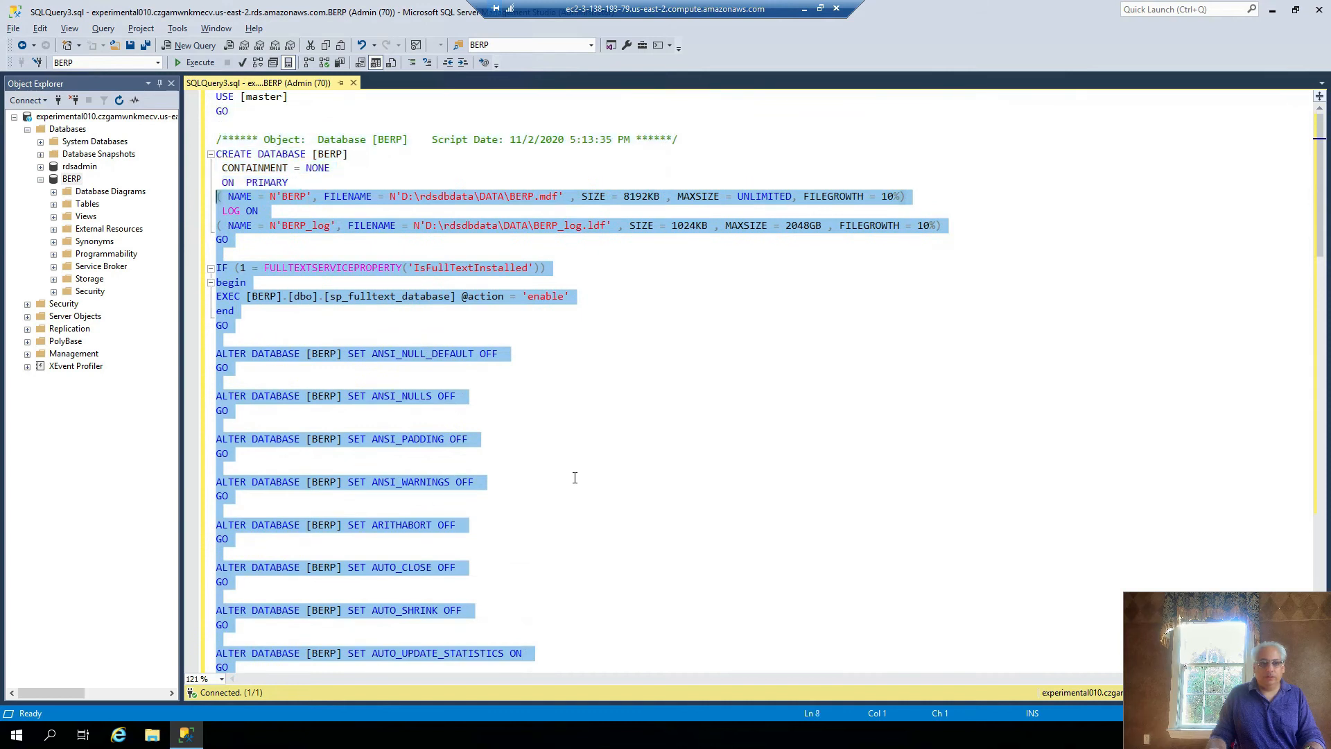
pyautogui.hotkey('shift', 'Down')
pyautogui.hotkey('shift', 'Down')
pyautogui.hotkey('shift', 'Down')
pyautogui.hotkey('shift', 'Down')
pyautogui.hotkey('shift', 'Down')
pyautogui.hotkey('shift', 'Up')
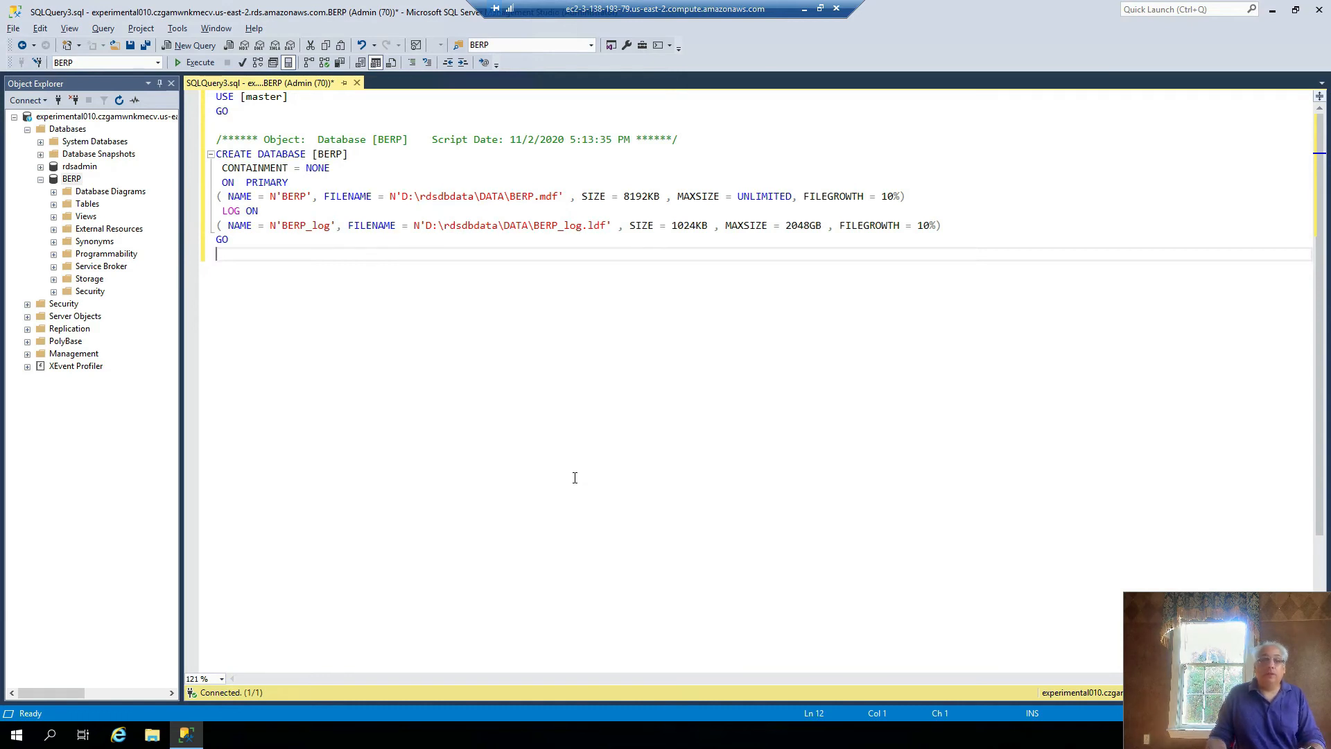
# Step: Add the line EXECUTE msdb.dbo.rds_drop_database N'BERP' at the script's end, and undo both this line and the preceding deletion
pyautogui.write("EXECUTE msdb.dbo.rds_drop_database  N'BERP'")
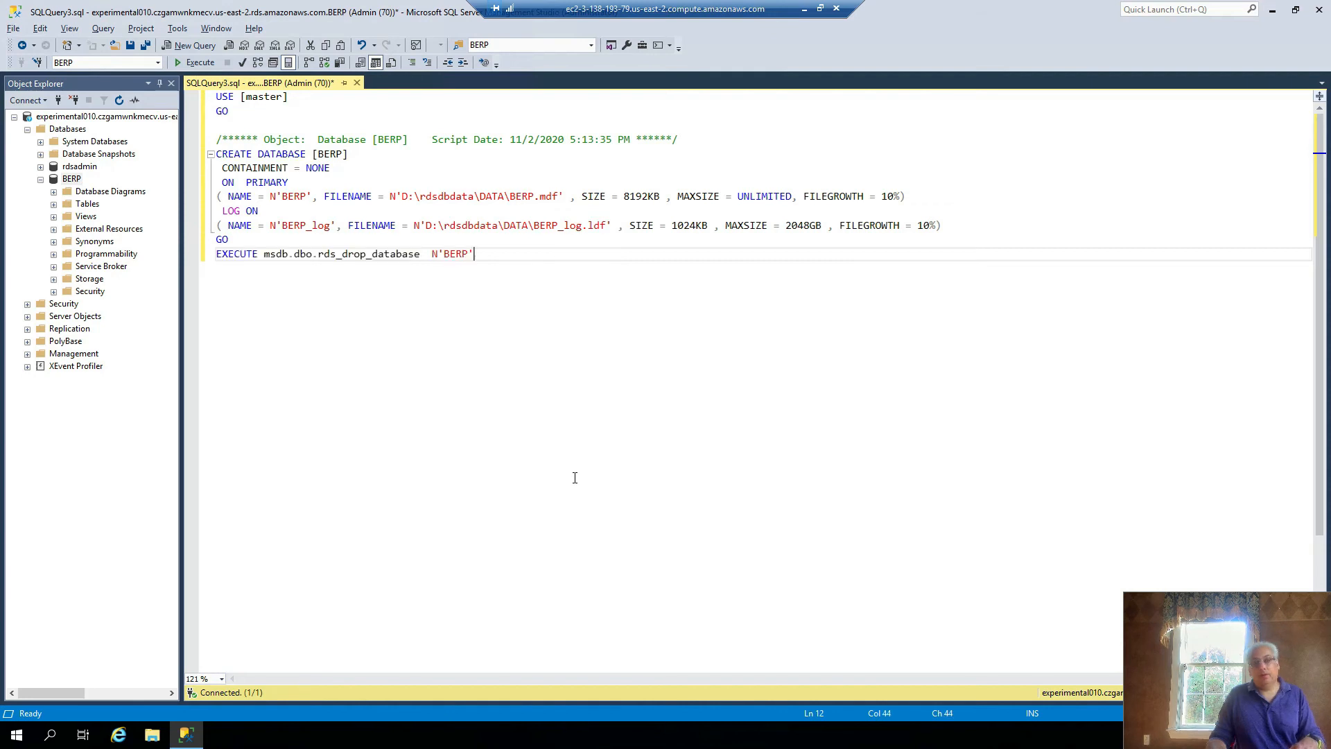
pyautogui.hotkey('ctrl', 'z')
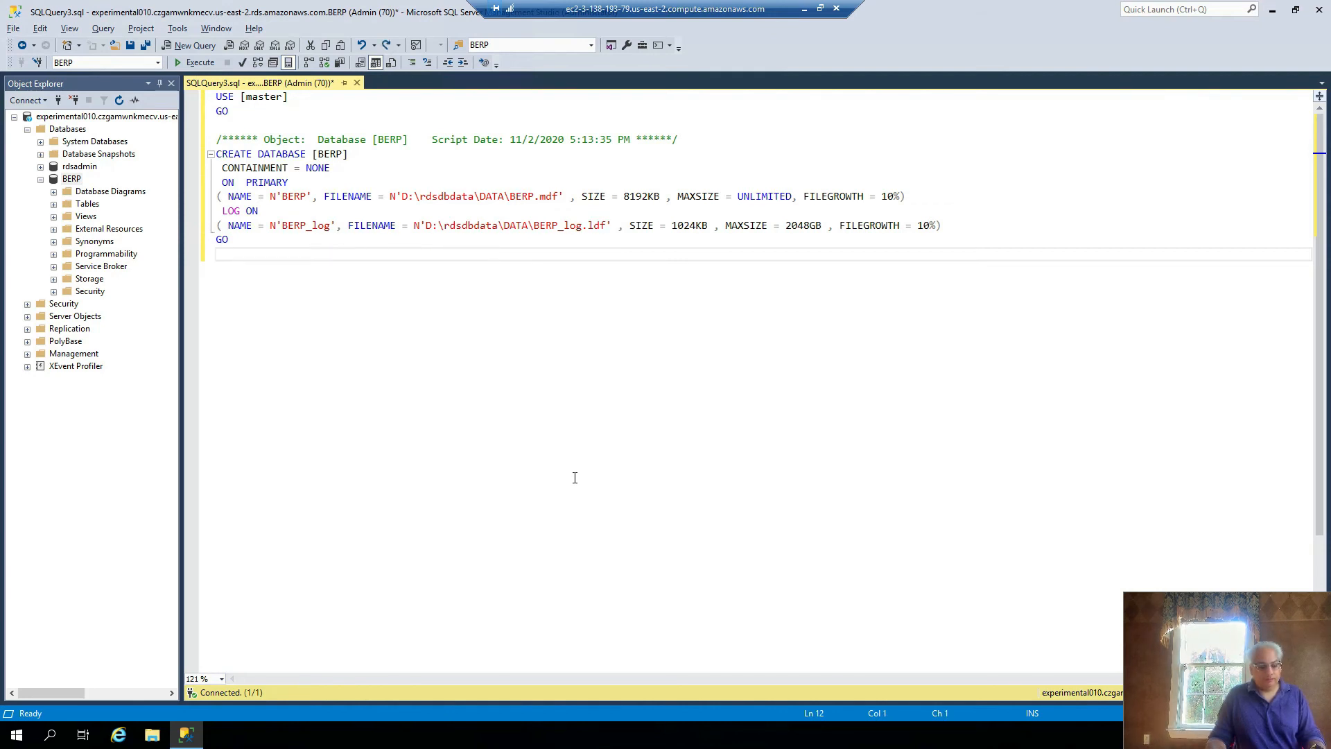
pyautogui.hotkey('ctrl', 'z')
pyautogui.hotkey('ctrl', 'z')
pyautogui.hotkey('ctrl', 'z')
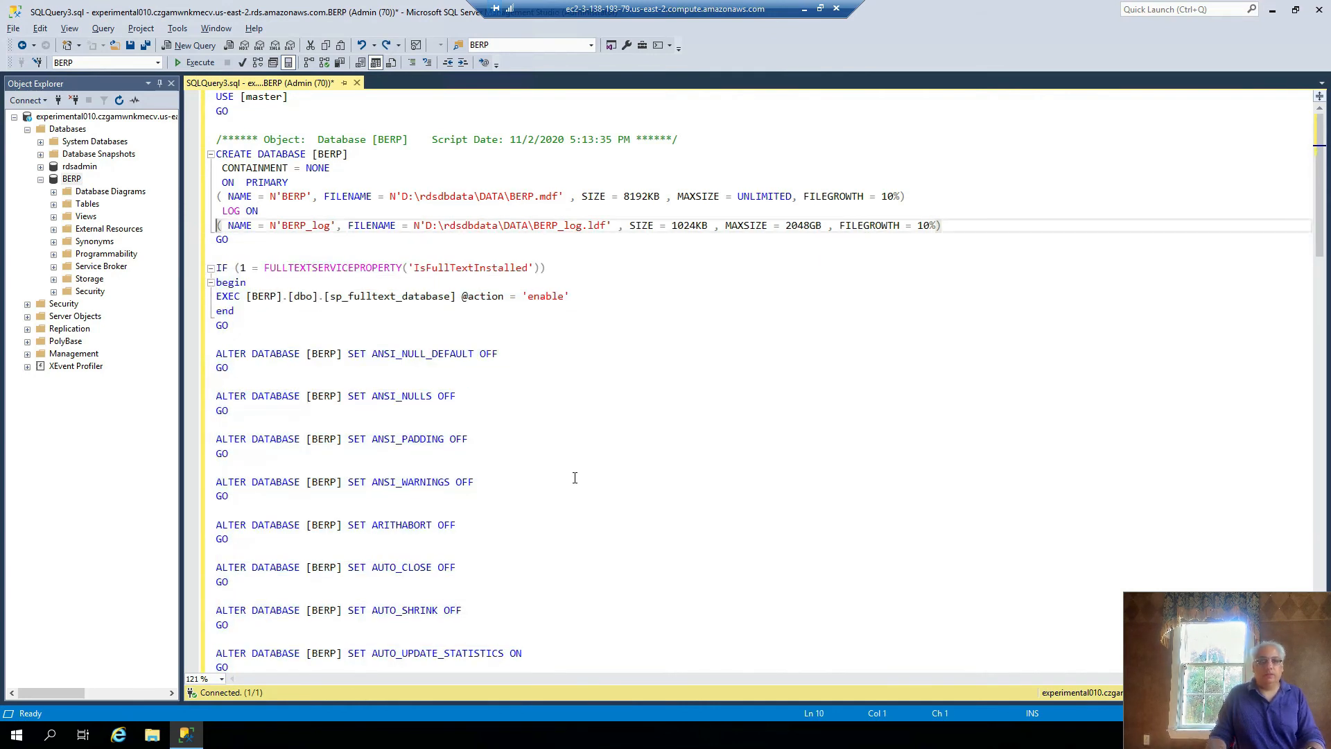
# Step: Replace every occurrence of BERP with DEVBERP throughout the current script and close the find and replace box
pyautogui.press('Up')
pyautogui.press('Up')
pyautogui.press('Up')
pyautogui.press('Up')
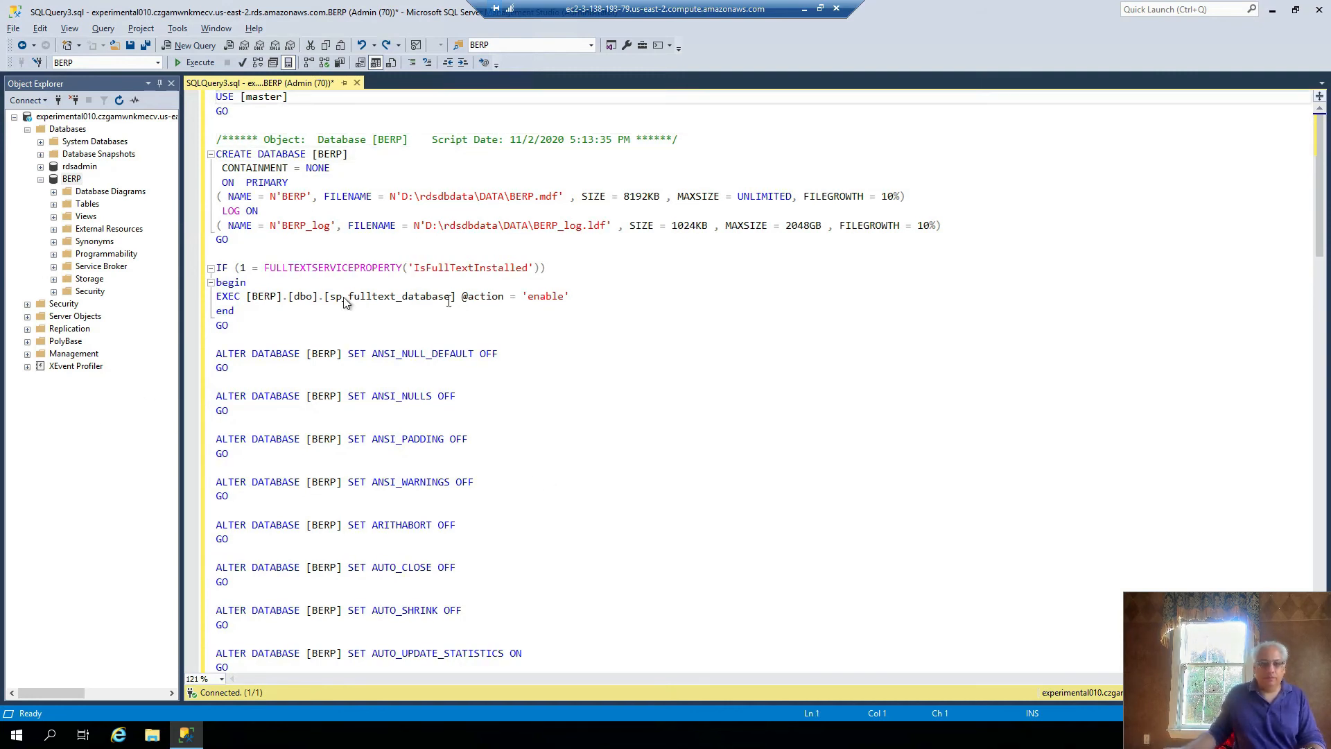
pyautogui.hotkey('ctrl', 'f')
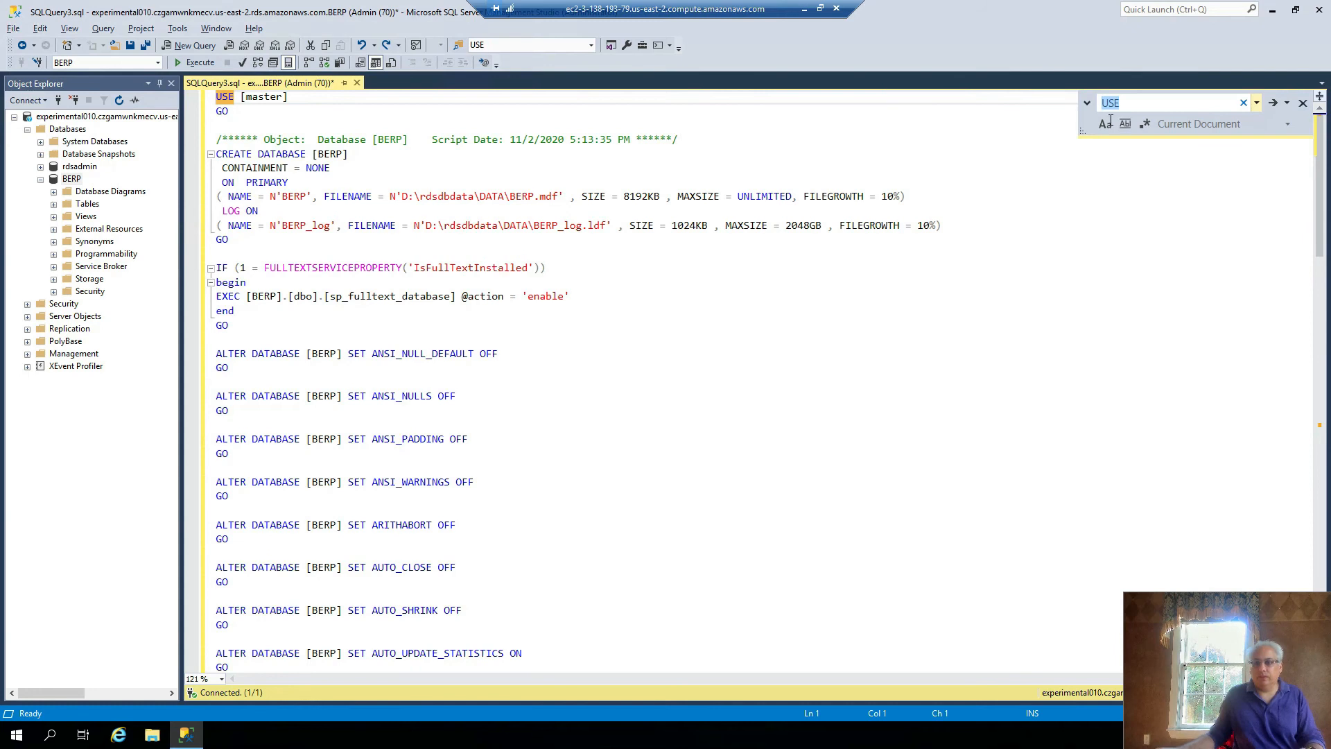
pyautogui.click(1087, 104)
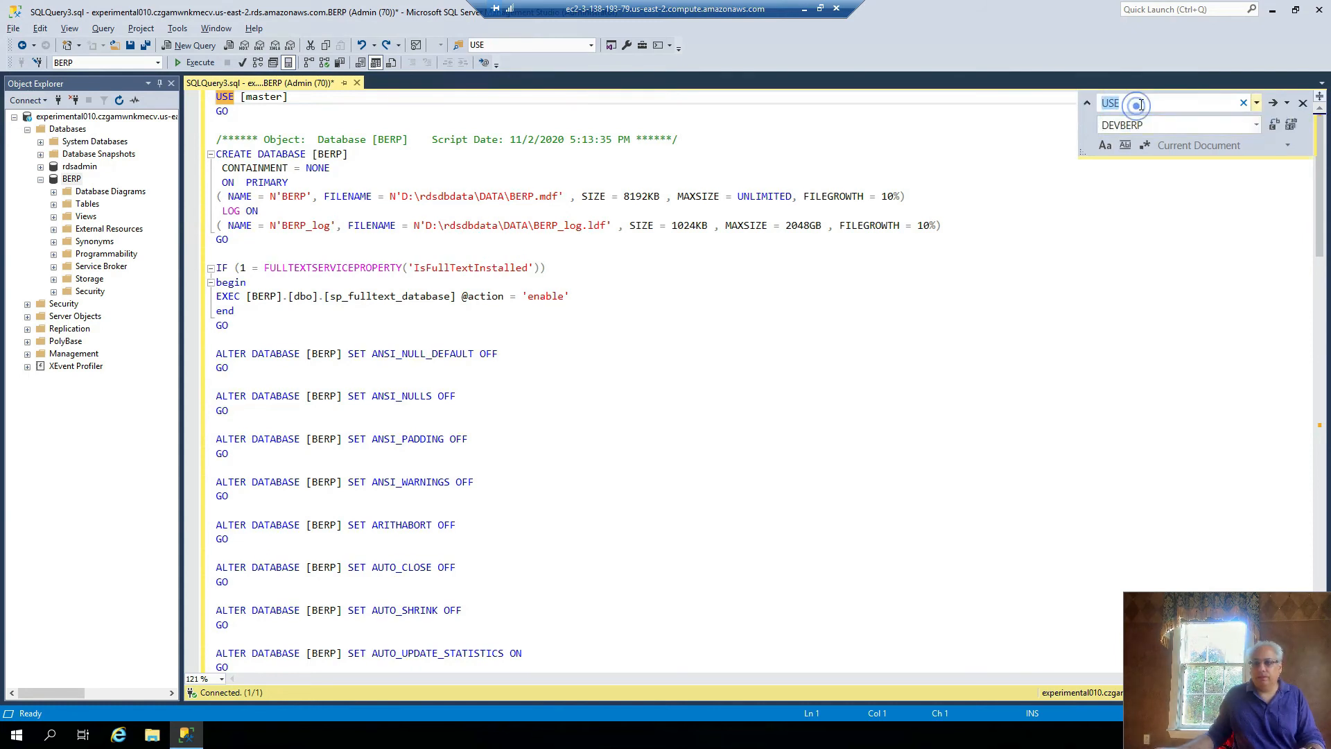
pyautogui.write('BERP')
pyautogui.press('Tab')
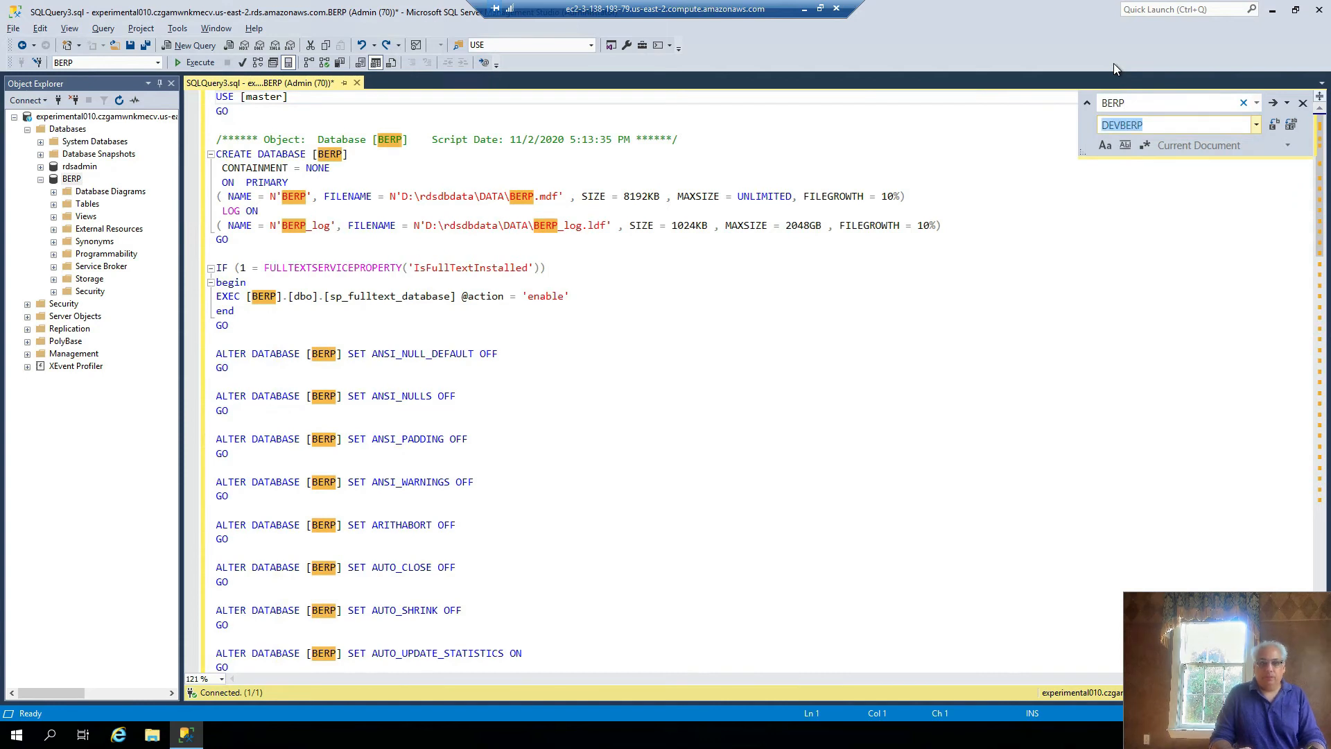
pyautogui.click(1292, 126)
pyautogui.click(665, 391)
pyautogui.click(561, 342)
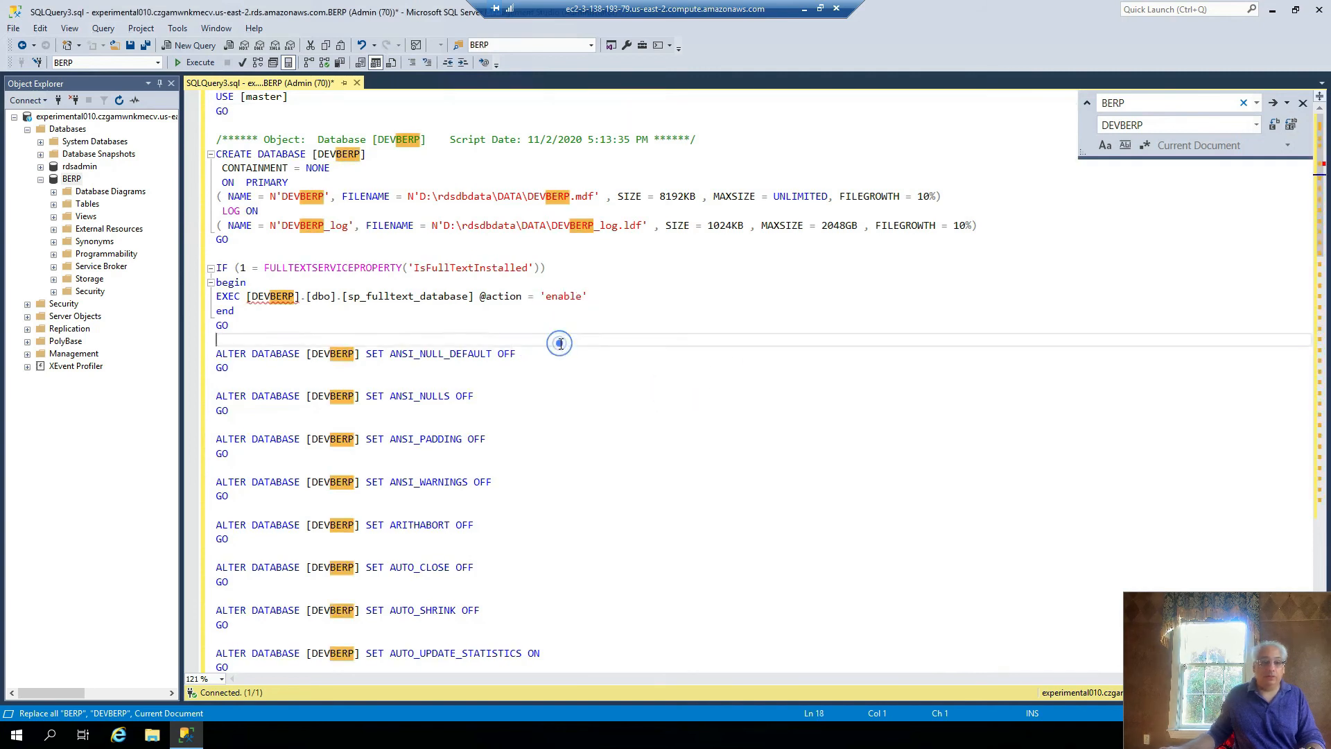
pyautogui.click(1303, 103)
pyautogui.click(654, 269)
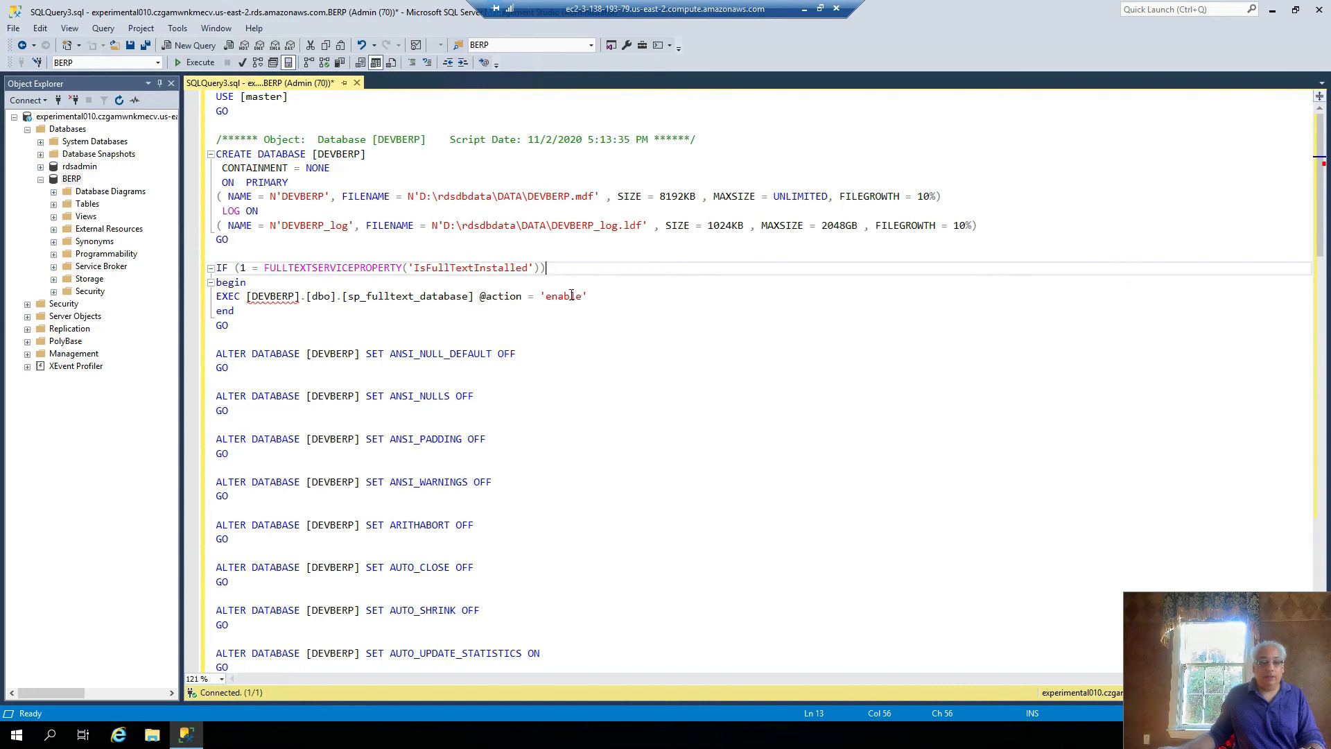
# Step: Review the edited DEVBERP script through to its end and execute it
pyautogui.scroll(-16, 573, 294)
pyautogui.scroll(-9, 572, 294)
pyautogui.scroll(13, 572, 294)
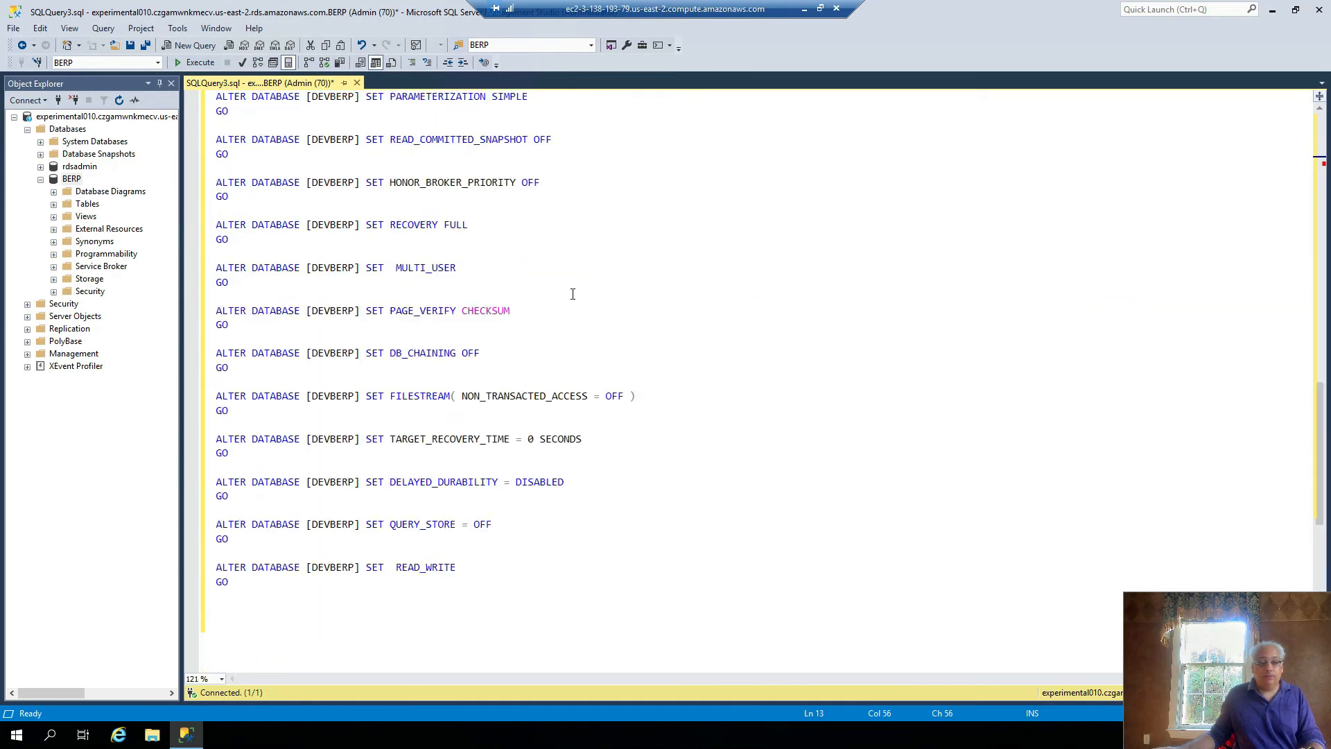
pyautogui.scroll(10, 573, 294)
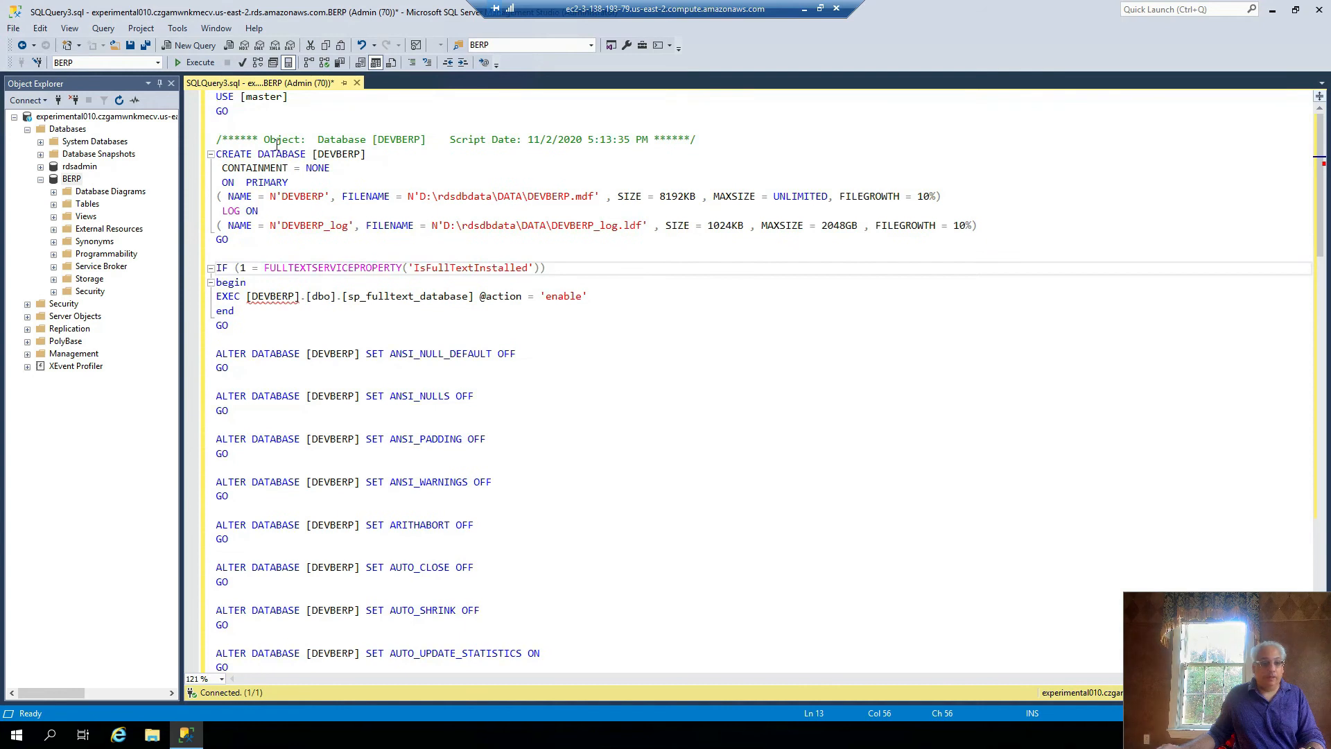
pyautogui.click(193, 65)
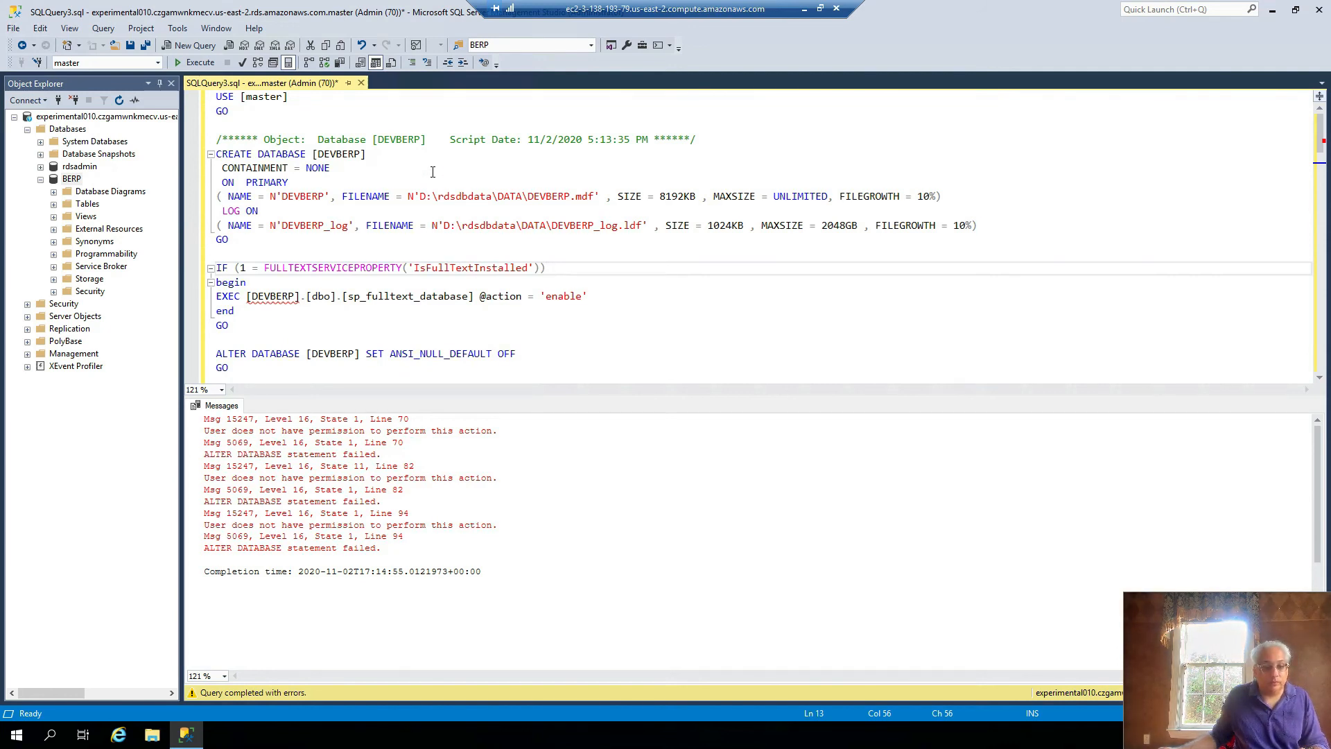
# Step: Refresh the server's Databases folder in the object tree
pyautogui.click(78, 130)
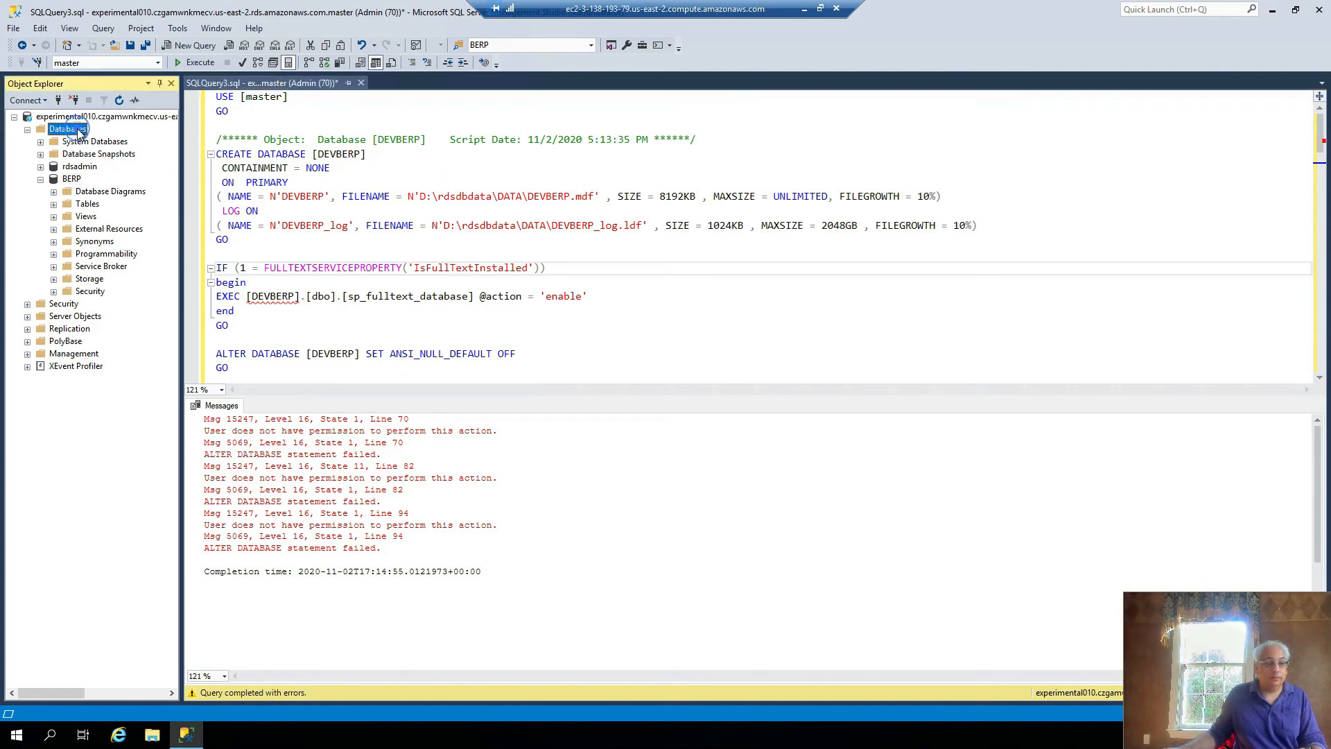
pyautogui.rightClick(81, 132)
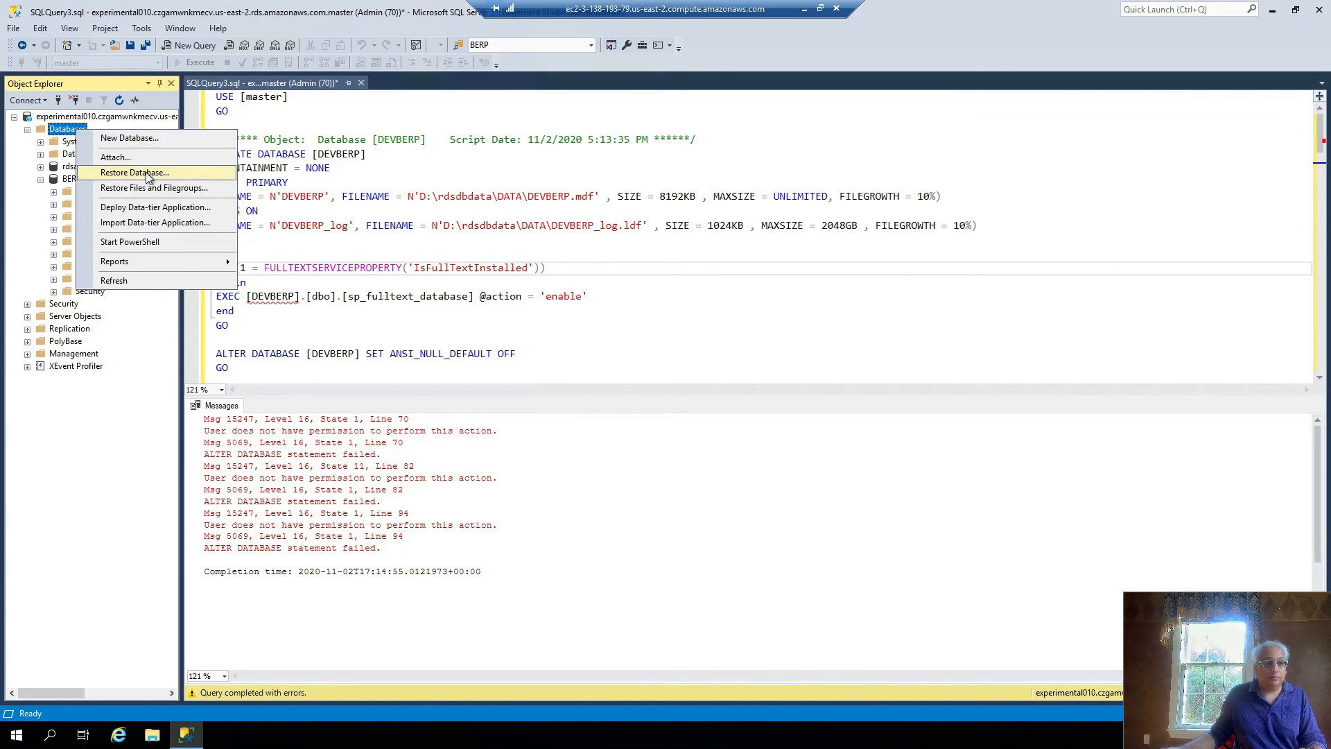
pyautogui.click(193, 280)
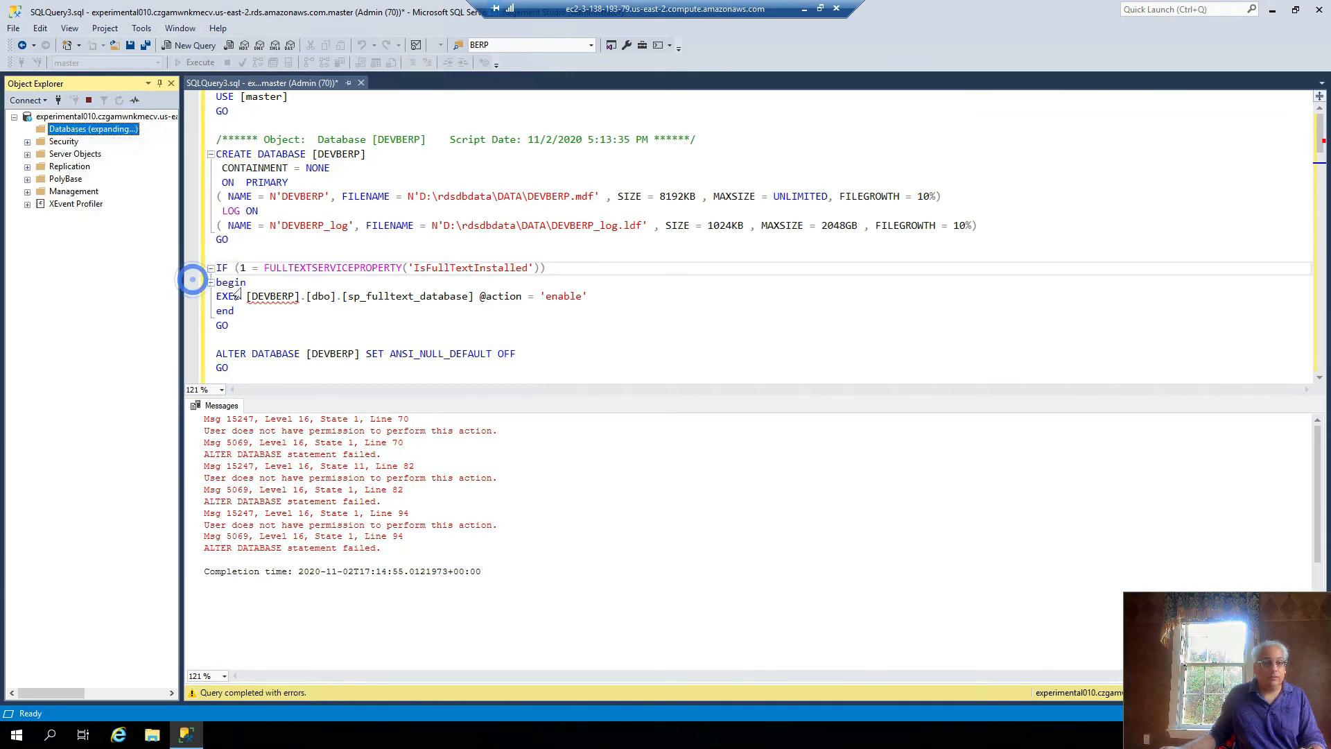
pyautogui.click(355, 303)
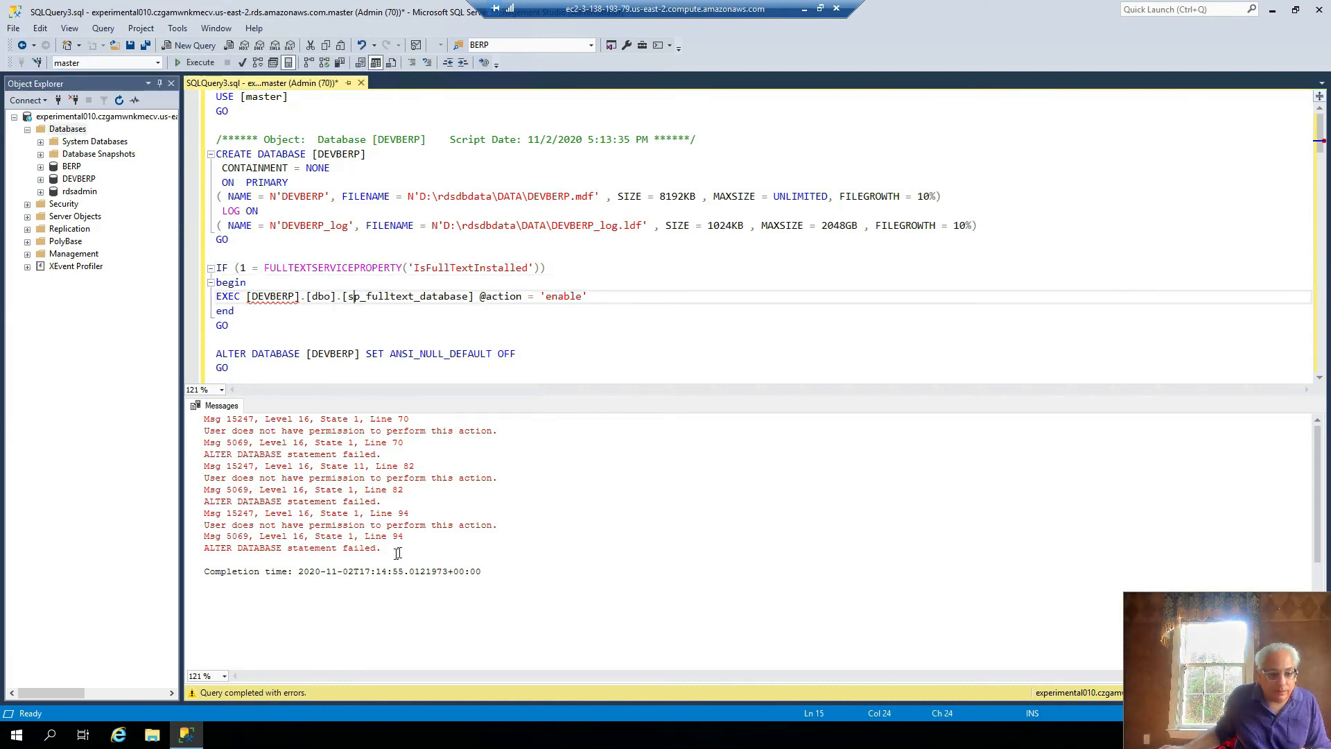
# Step: Close the SQLQuery3.sql script without saving its changes
pyautogui.click(429, 321)
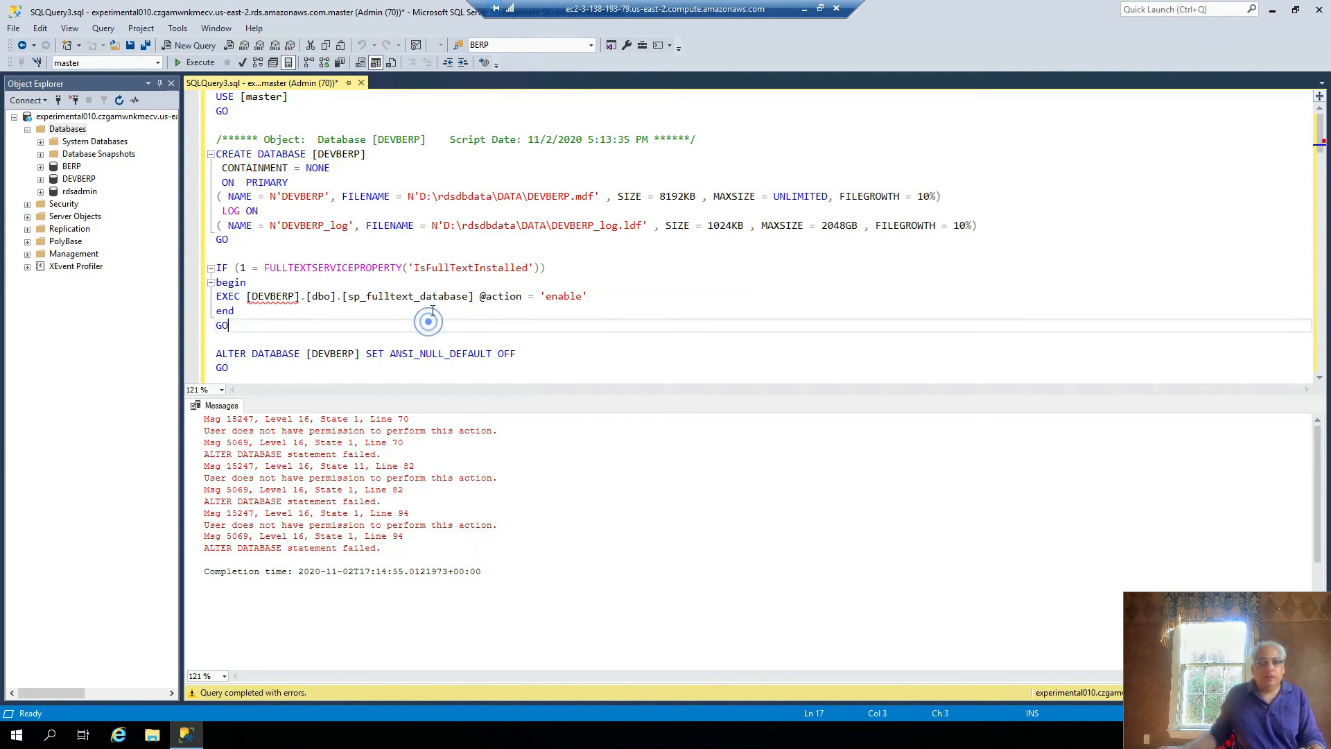
pyautogui.scroll(-9, 432, 310)
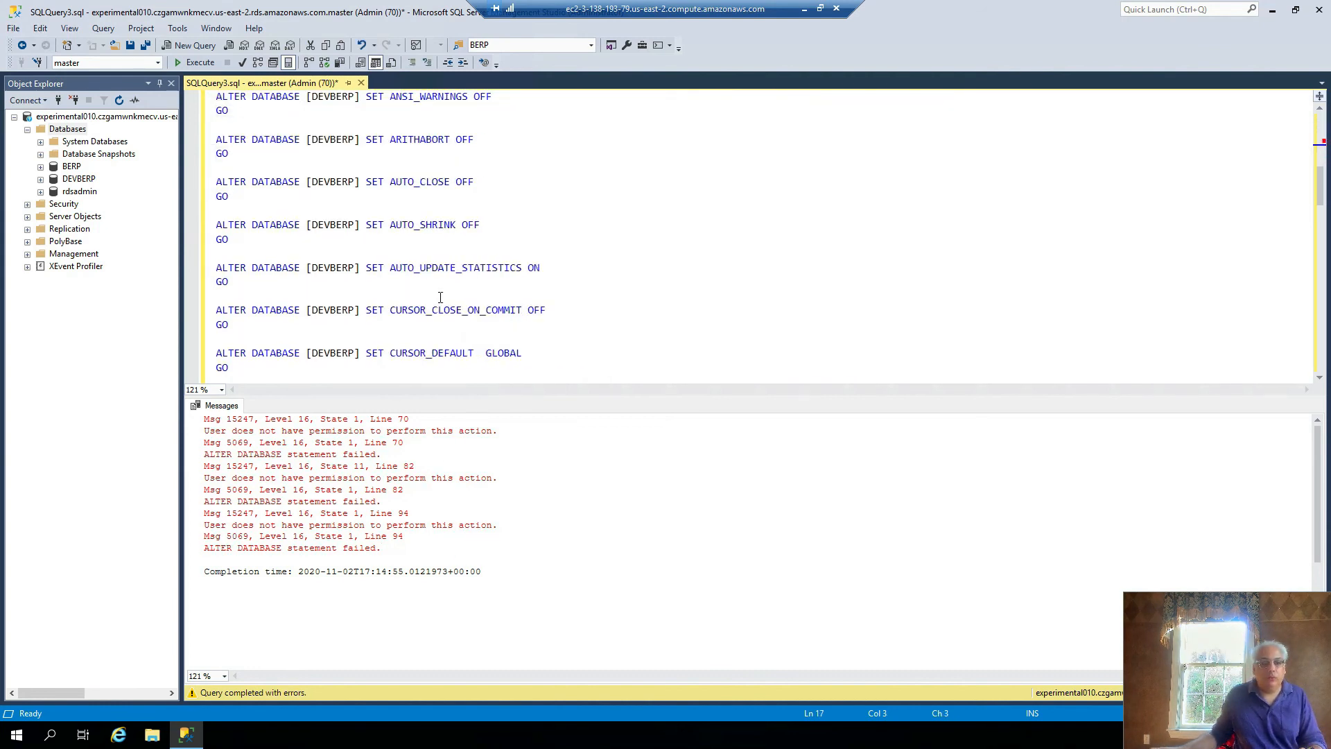
pyautogui.click(361, 83)
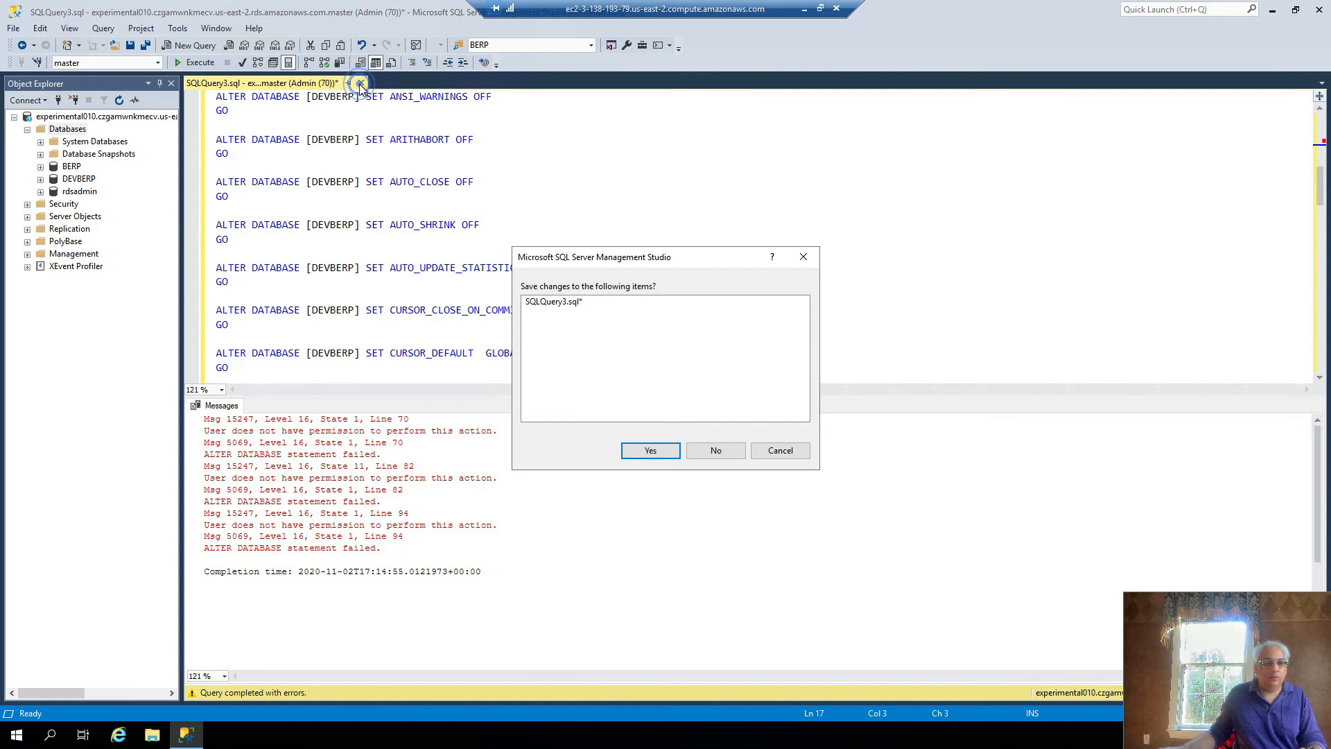
pyautogui.click(708, 448)
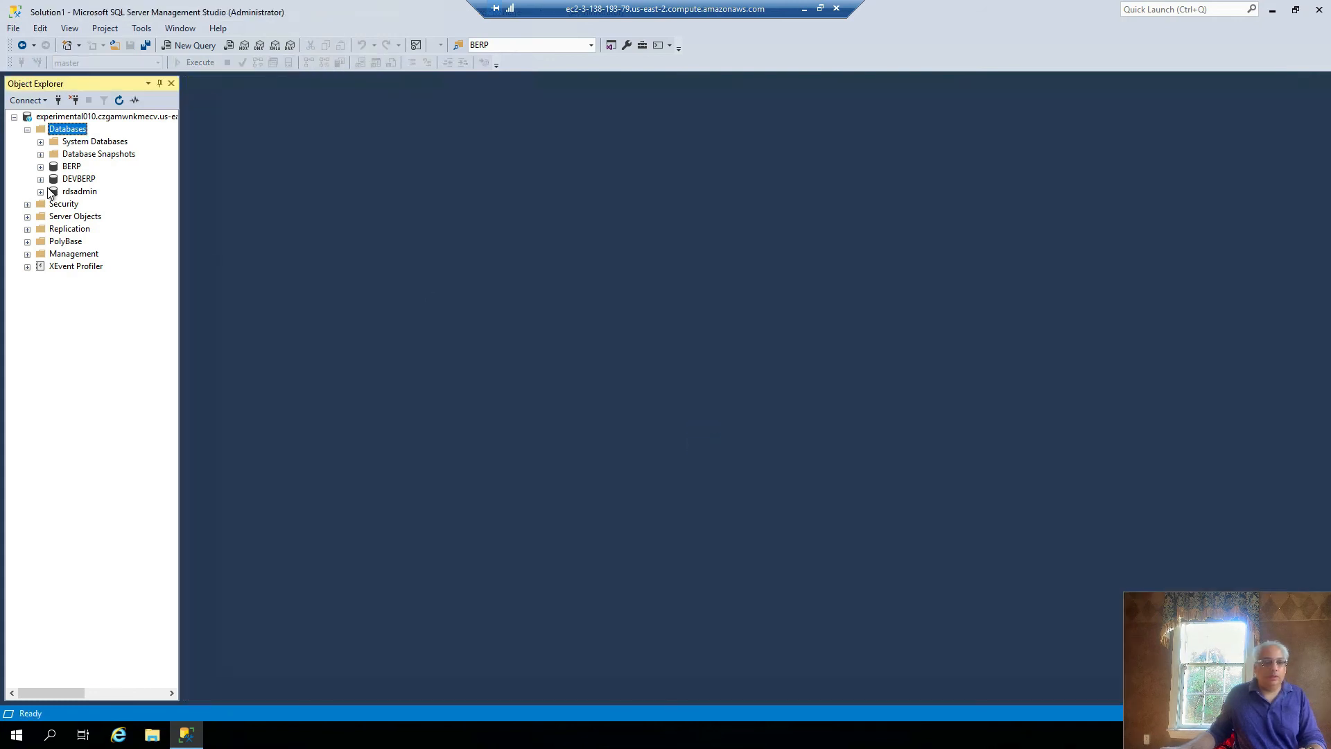
# Step: Expand the DEVBERP and BERP databases to compare their object folders
pyautogui.click(40, 179)
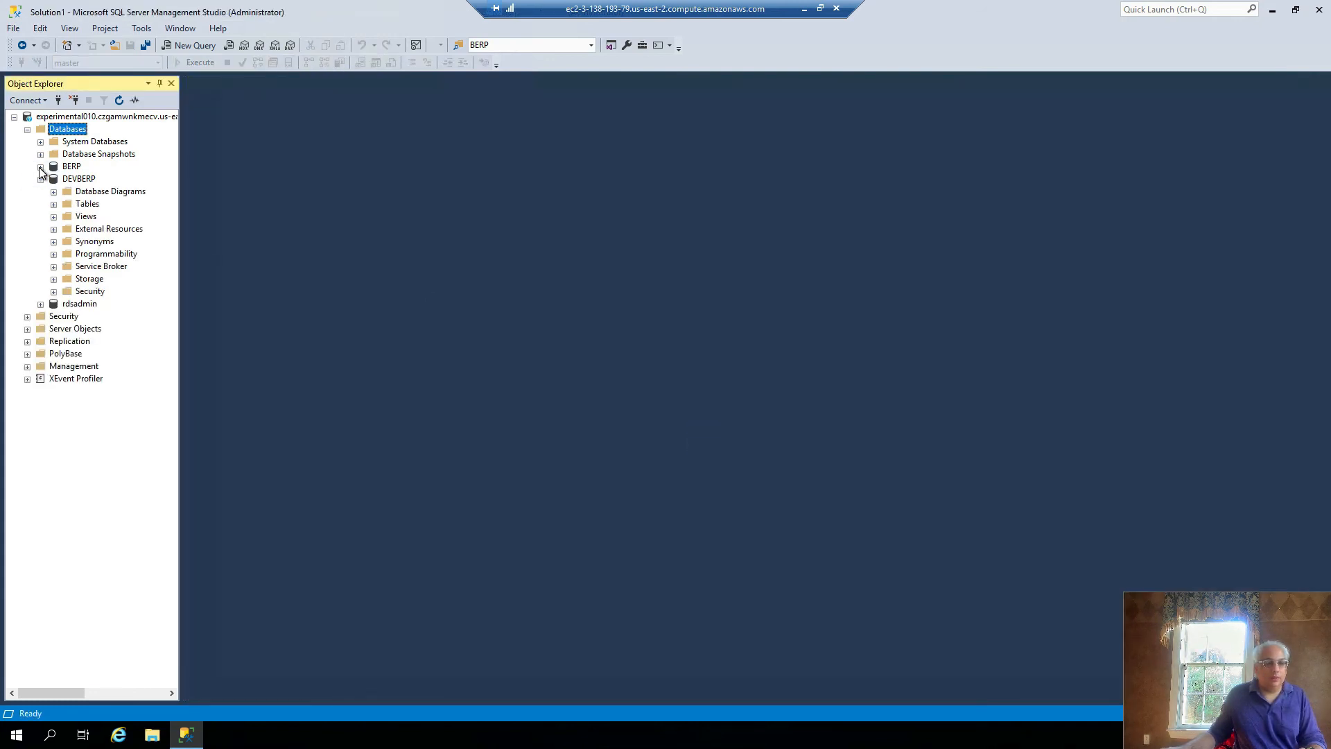
pyautogui.click(40, 166)
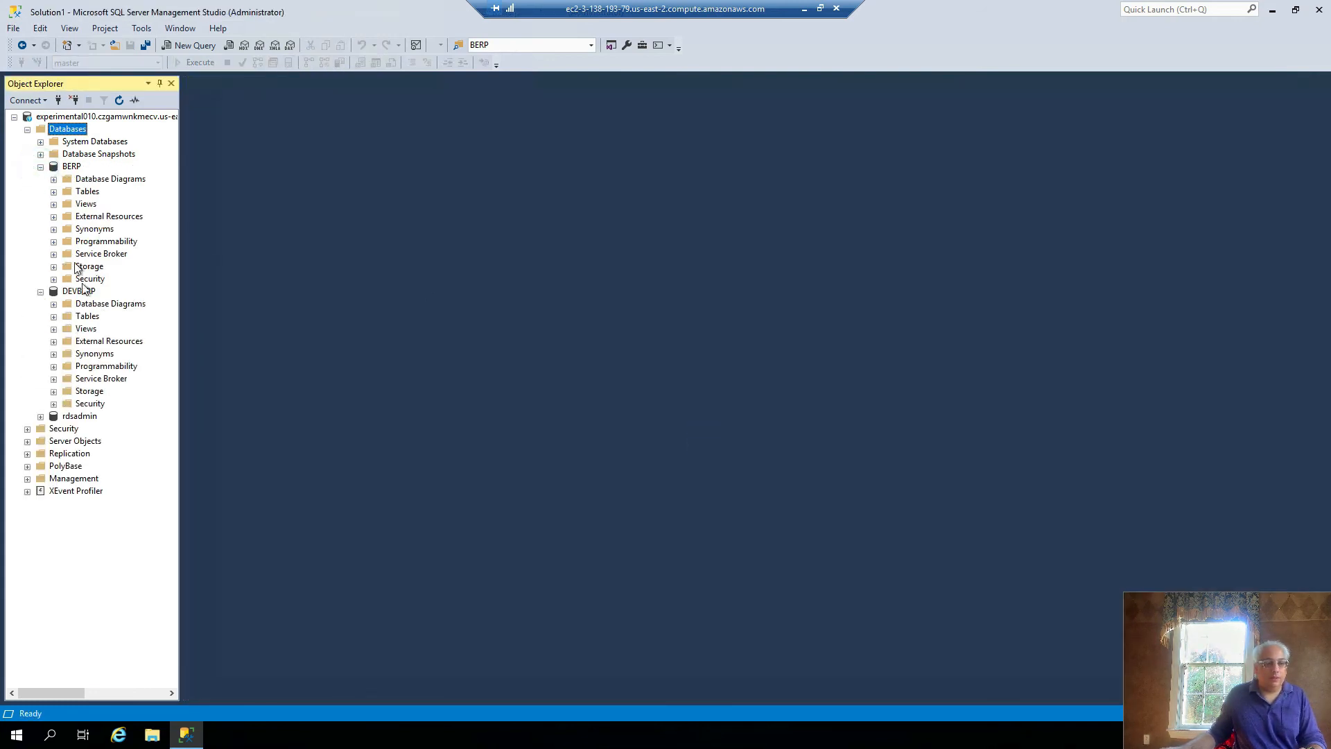
# Step: Compare the Tables folders of the DEVBERP and BERP databases, then collapse both folders again
pyautogui.click(53, 316)
pyautogui.click(53, 191)
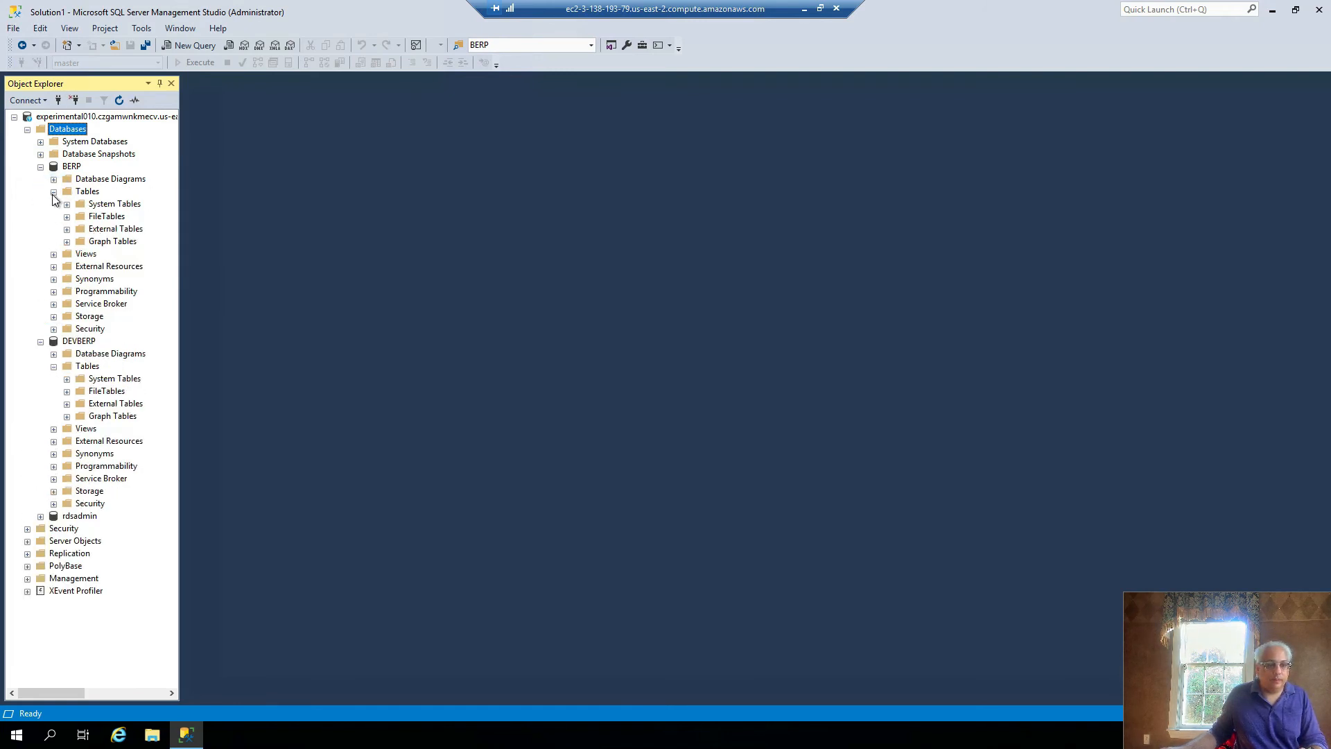
pyautogui.click(54, 191)
pyautogui.click(53, 316)
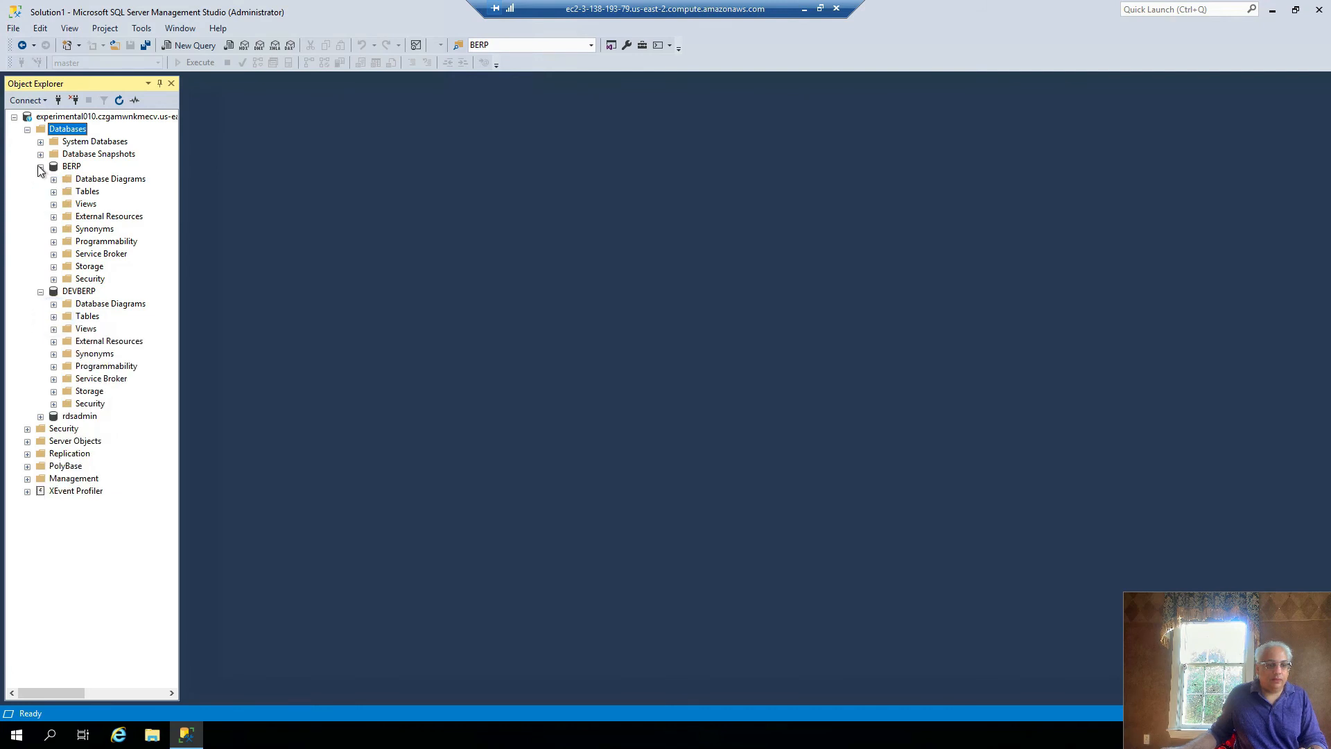
# Step: Script the BERP database as a CREATE statement into a new query editor window
pyautogui.click(69, 167)
pyautogui.rightClick(70, 170)
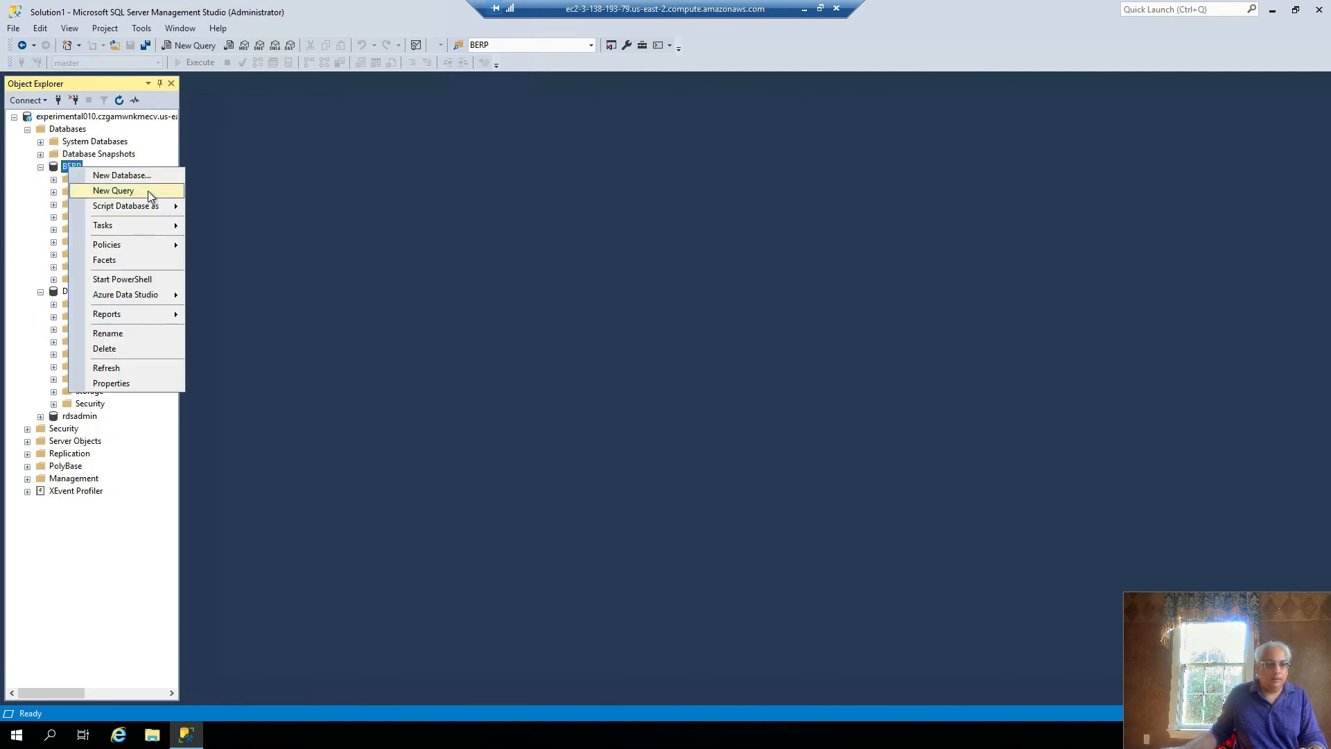
pyautogui.moveTo(154, 208)
pyautogui.moveTo(247, 206)
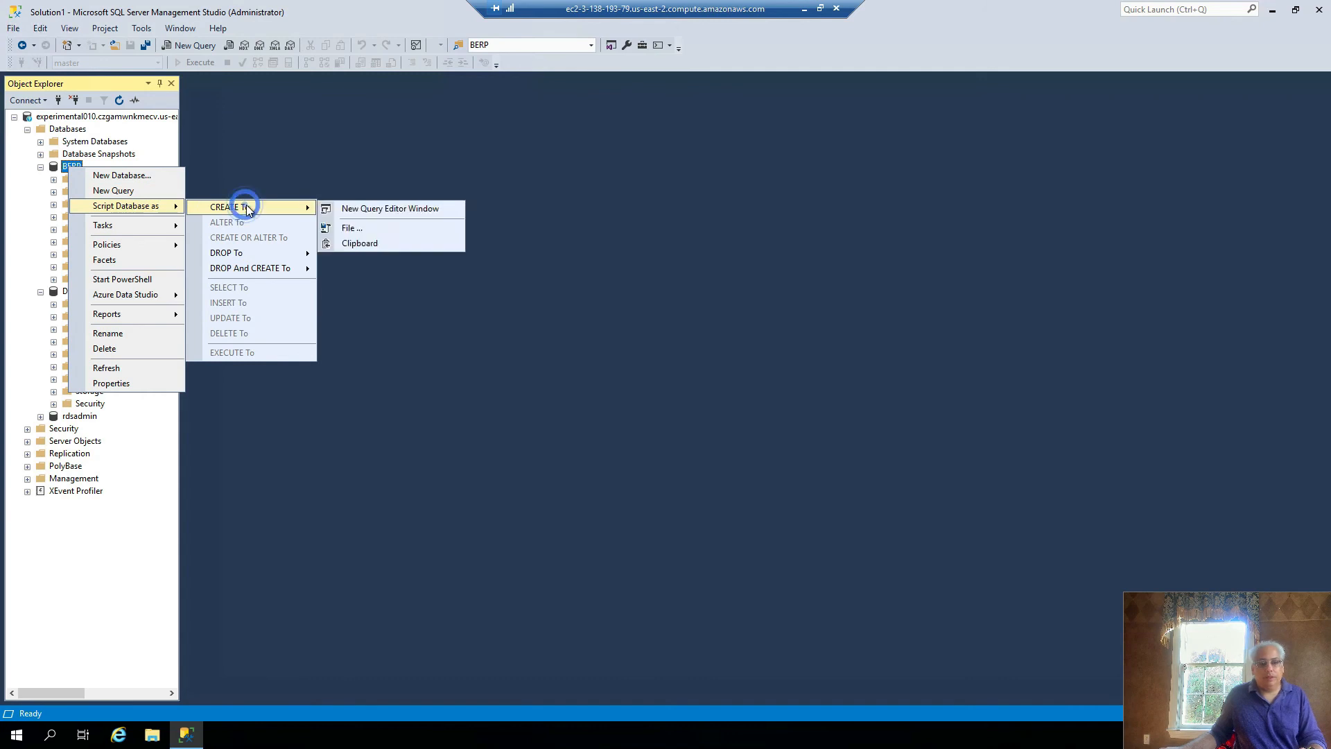
pyautogui.click(369, 207)
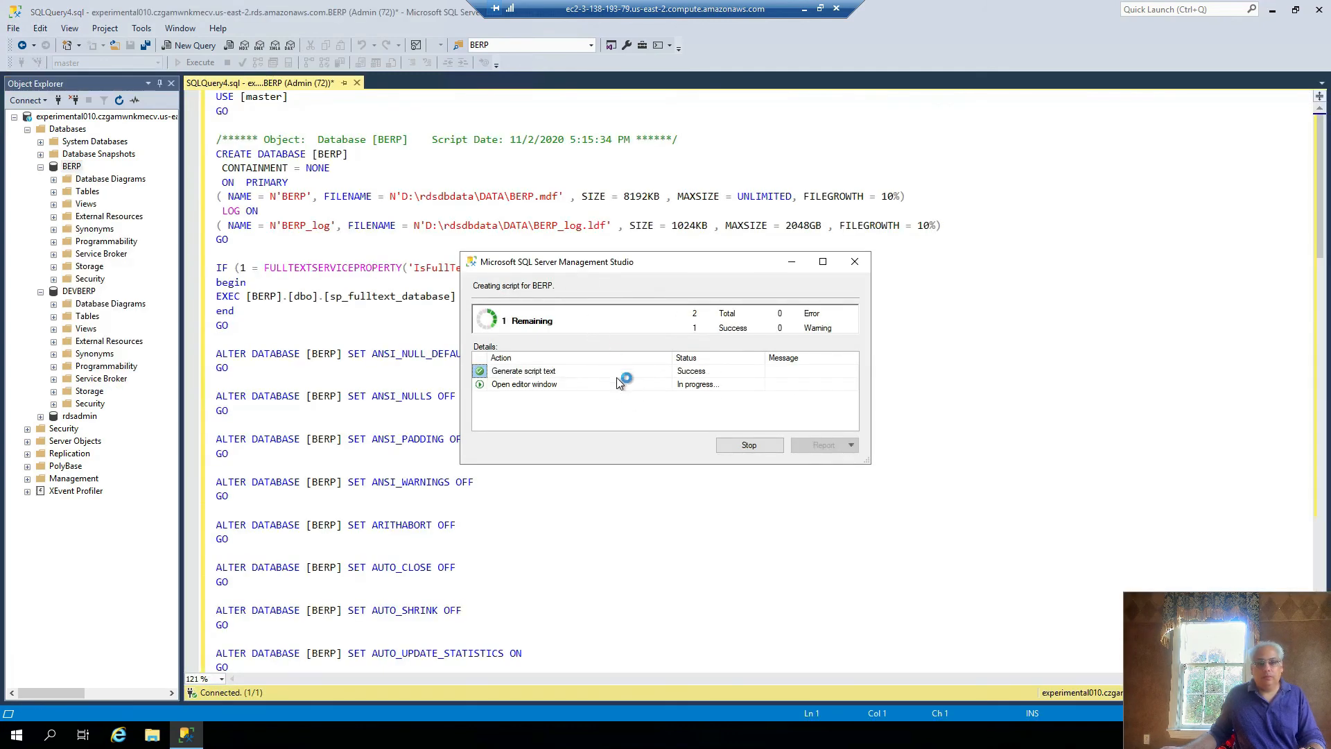
# Step: Delete everything after the CREATE DATABASE statement, from the full-text IF block to the end of the script
pyautogui.click(233, 258)
pyautogui.press('Down')
pyautogui.hotkey('shift', 'End')
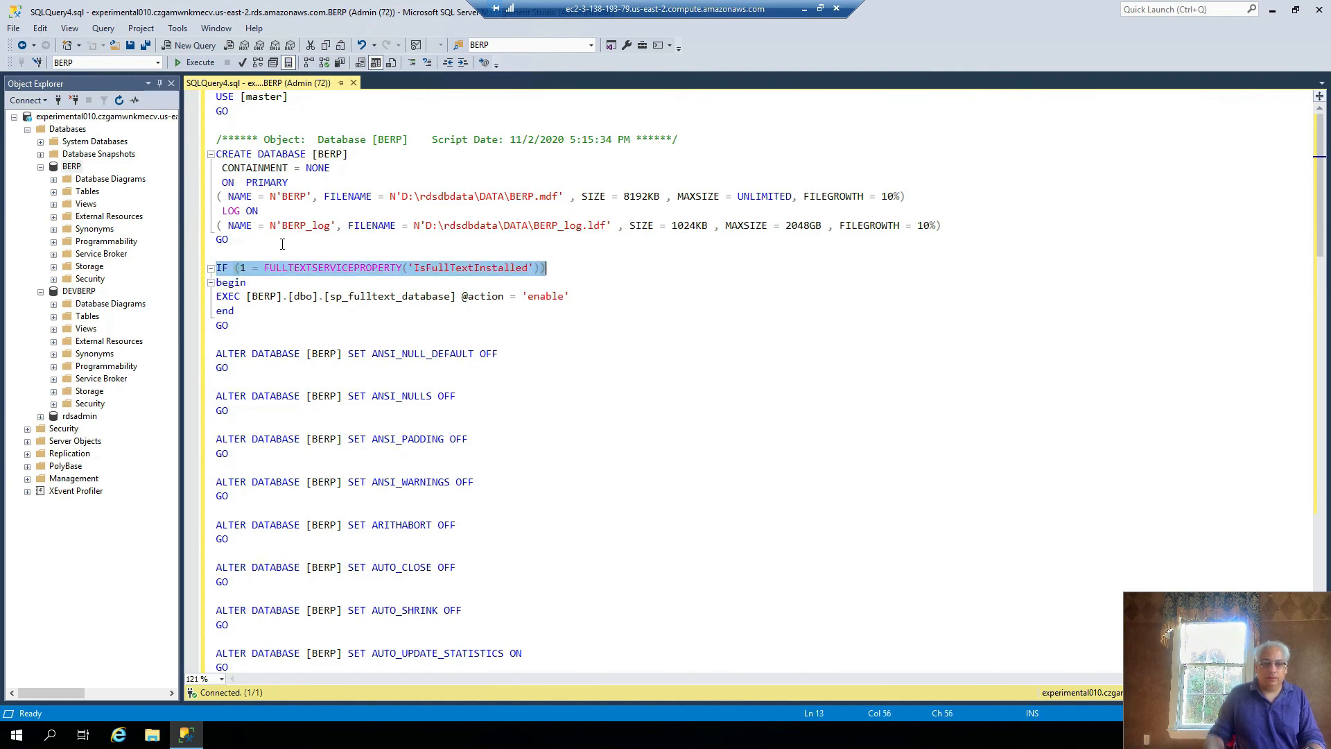
pyautogui.hotkey('ctrl', 'shift', 'End')
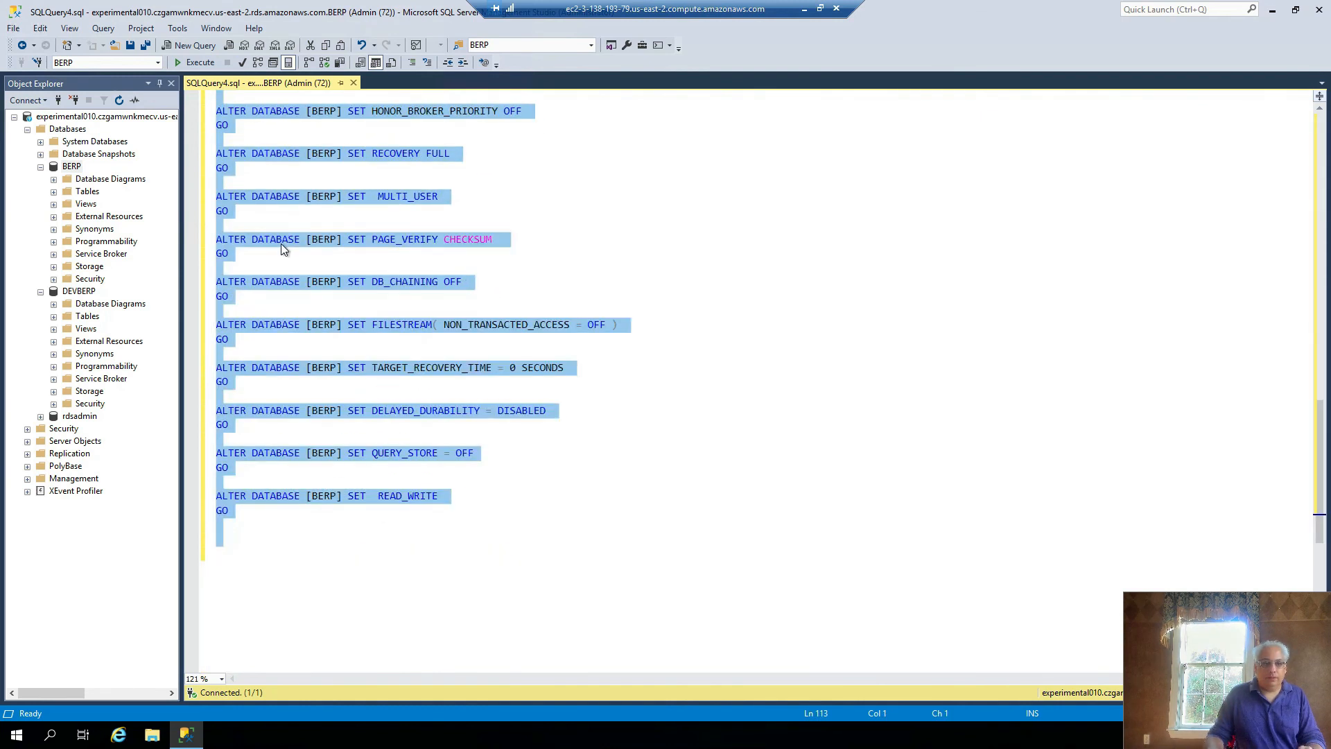
pyautogui.press('Delete')
# Step: Change the database name in the CREATE DATABASE statement to QASBERP
pyautogui.press('Up')
pyautogui.press('Up')
pyautogui.press('Up')
pyautogui.press('Up')
pyautogui.press('Up')
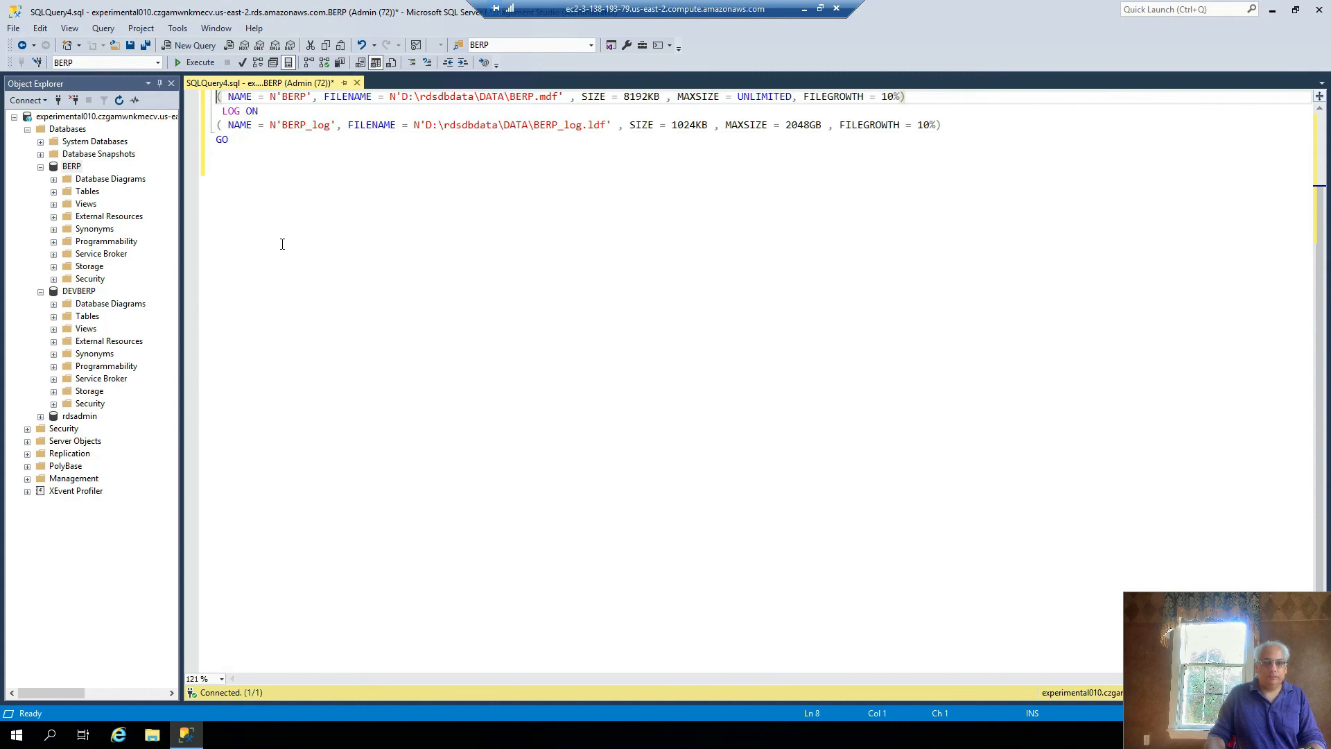
pyautogui.press('Up')
pyautogui.press('Up')
pyautogui.press('Up')
pyautogui.press('Up')
pyautogui.press('Up')
pyautogui.press('Up')
pyautogui.press('Up')
pyautogui.click(319, 155)
pyautogui.write('QAS')
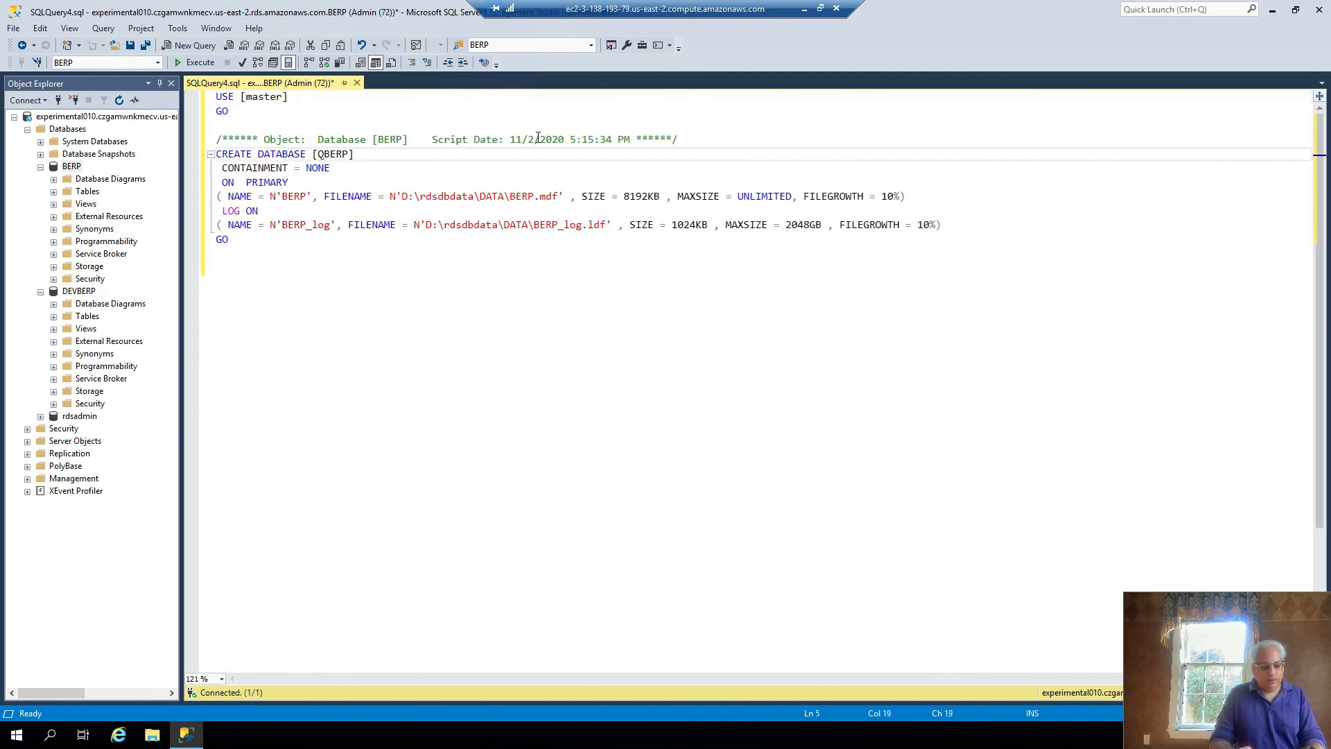
# Step: Copy the QAS prefix into the logical file names, making them QASBERP and QASBERP_log
pyautogui.hotkey('shift', 'Left')
pyautogui.hotkey('shift', 'Left')
pyautogui.hotkey('shift', 'Left')
pyautogui.hotkey('ctrl', 'c')
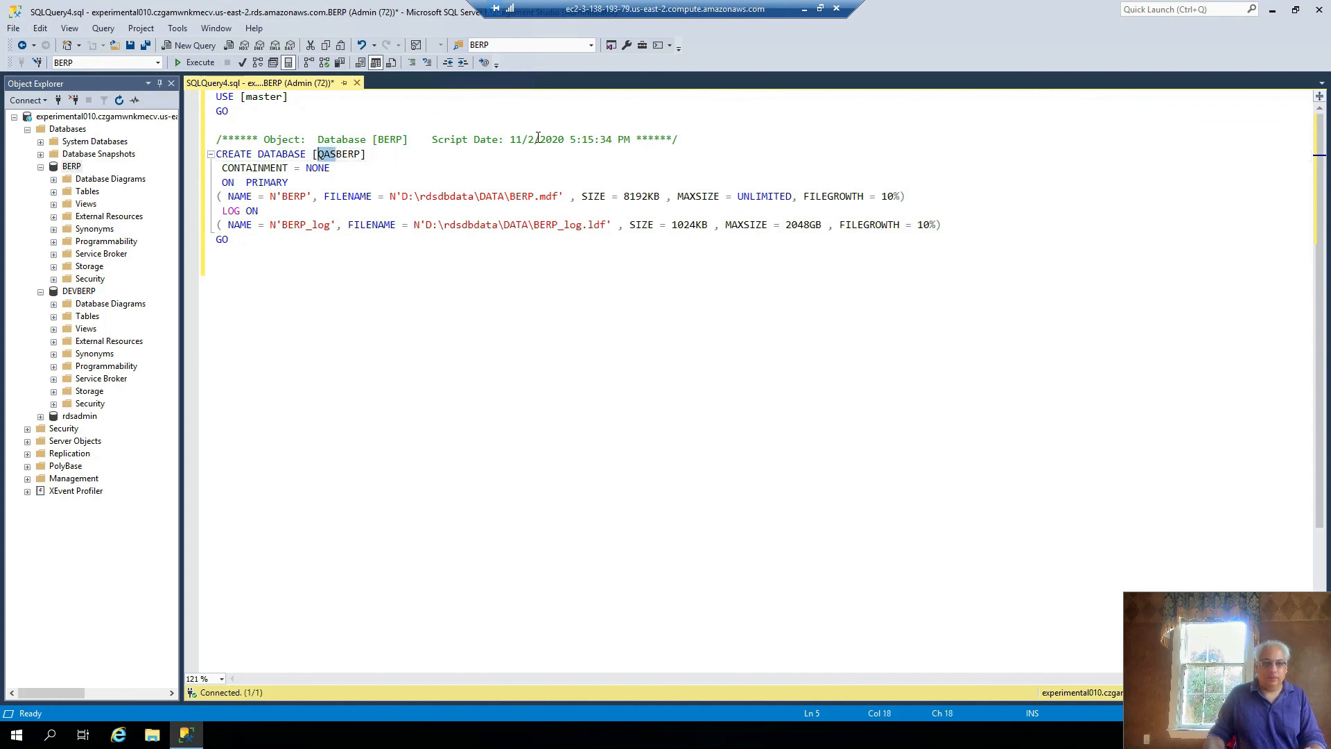
pyautogui.click(284, 198)
pyautogui.hotkey('ctrl', 'v')
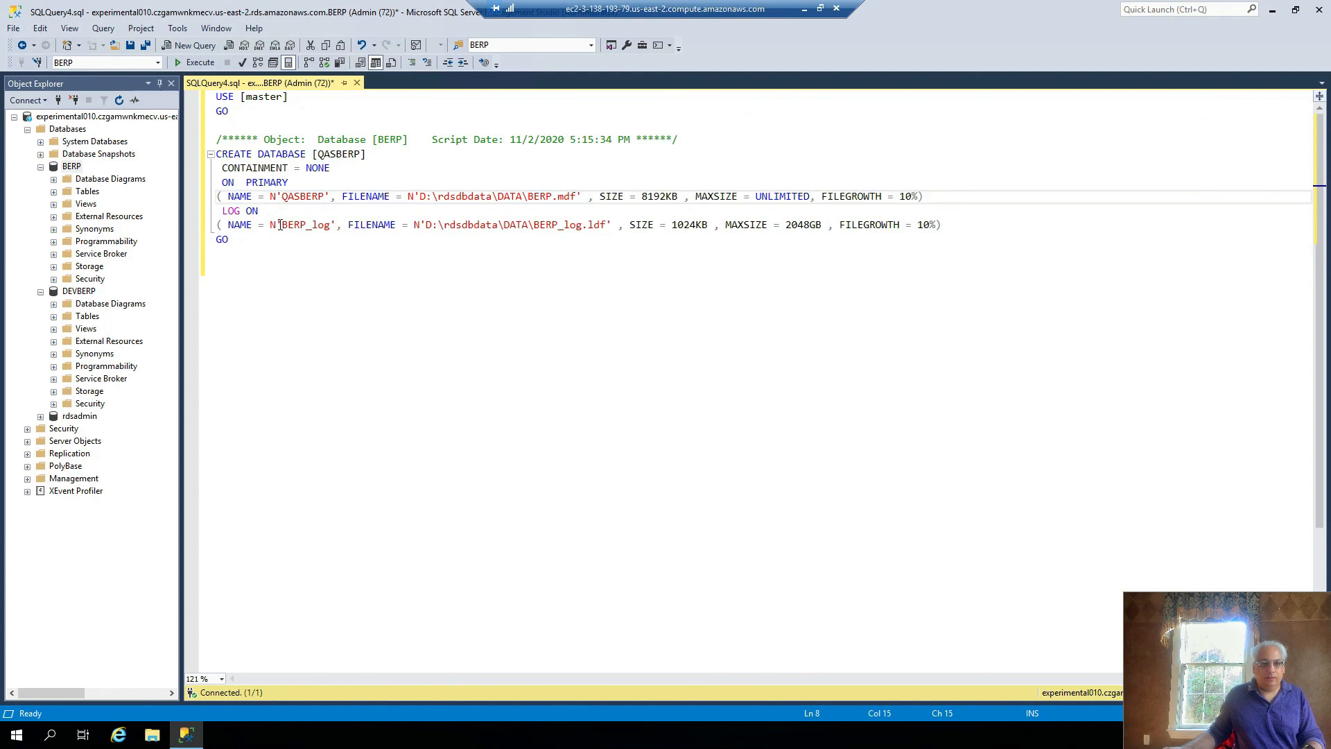
pyautogui.click(282, 224)
pyautogui.hotkey('ctrl', 'v')
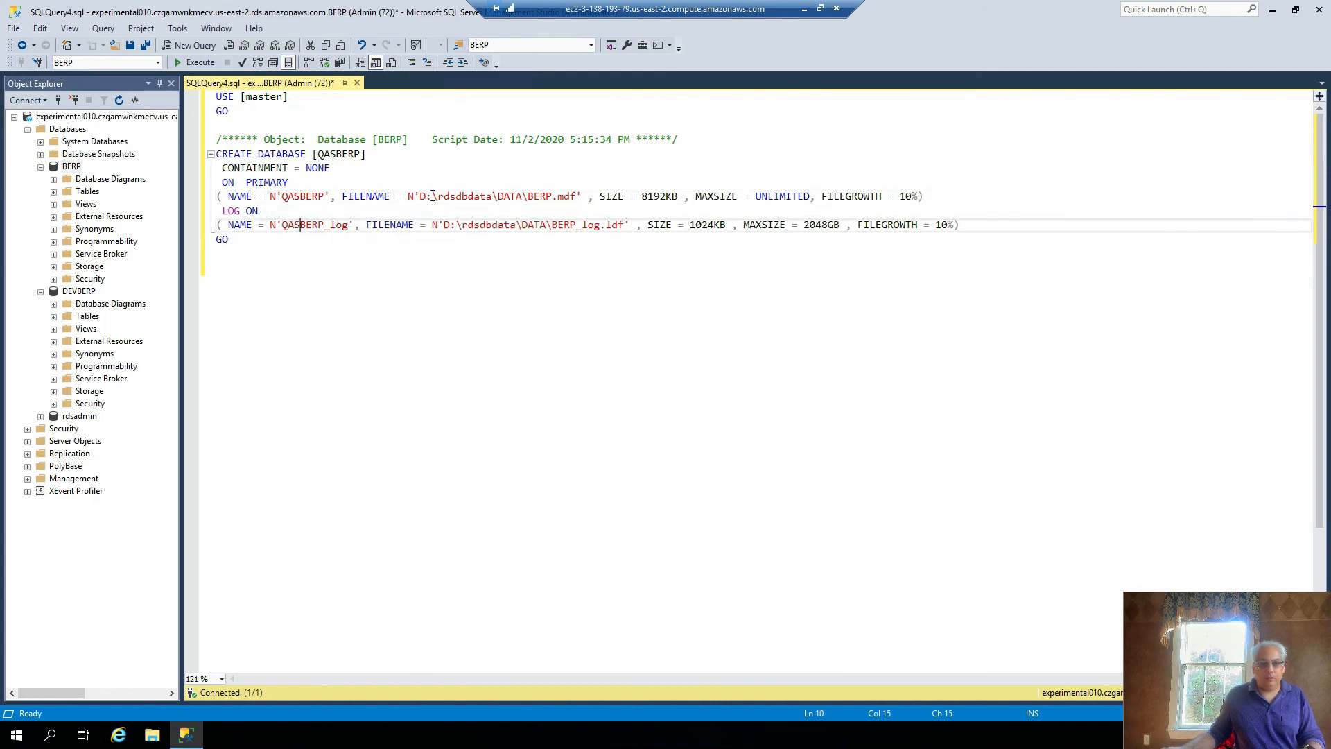
# Step: Add the QAS prefix to the physical file names, making them QASBERP.mdf and QASBERP_log.ldf
pyautogui.click(530, 196)
pyautogui.hotkey('ctrl', 'v')
pyautogui.click(551, 224)
pyautogui.hotkey('ctrl', 'v')
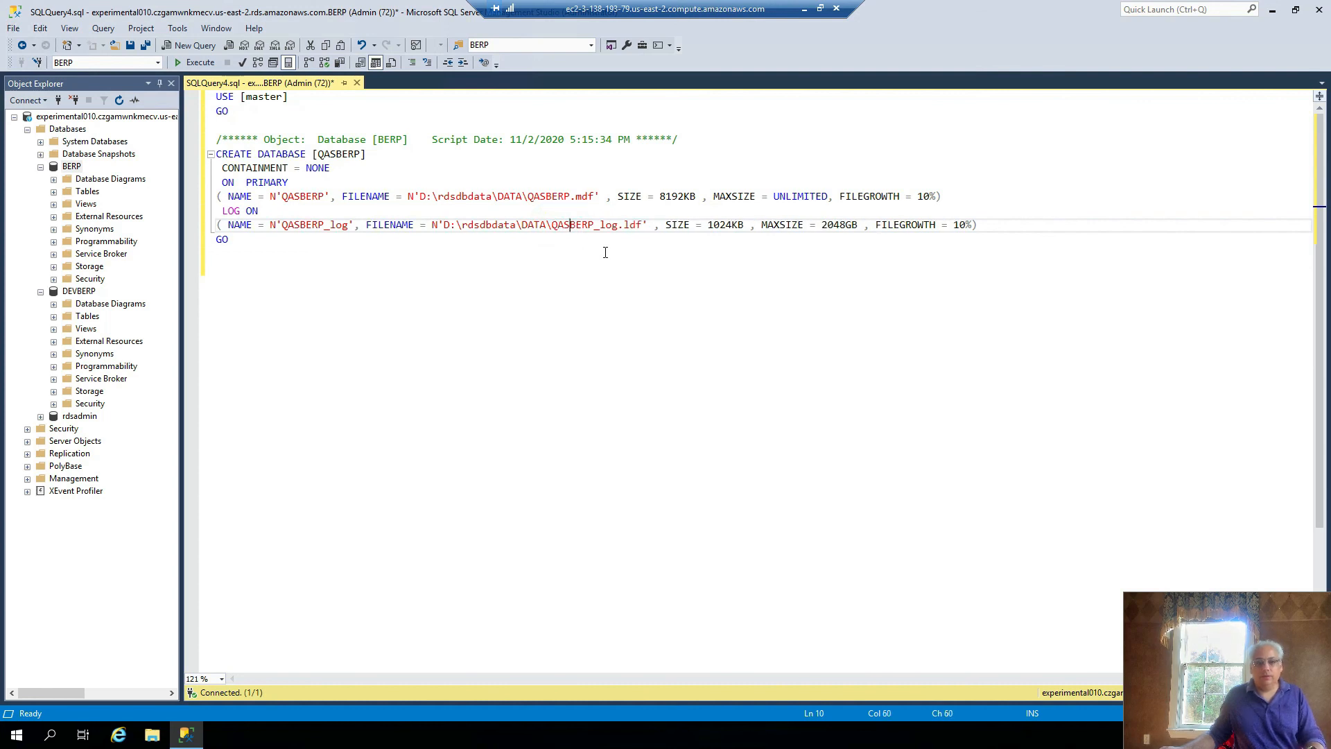
# Step: Execute the script to create the QASBERP database and refresh the server's Databases folder
pyautogui.click(197, 62)
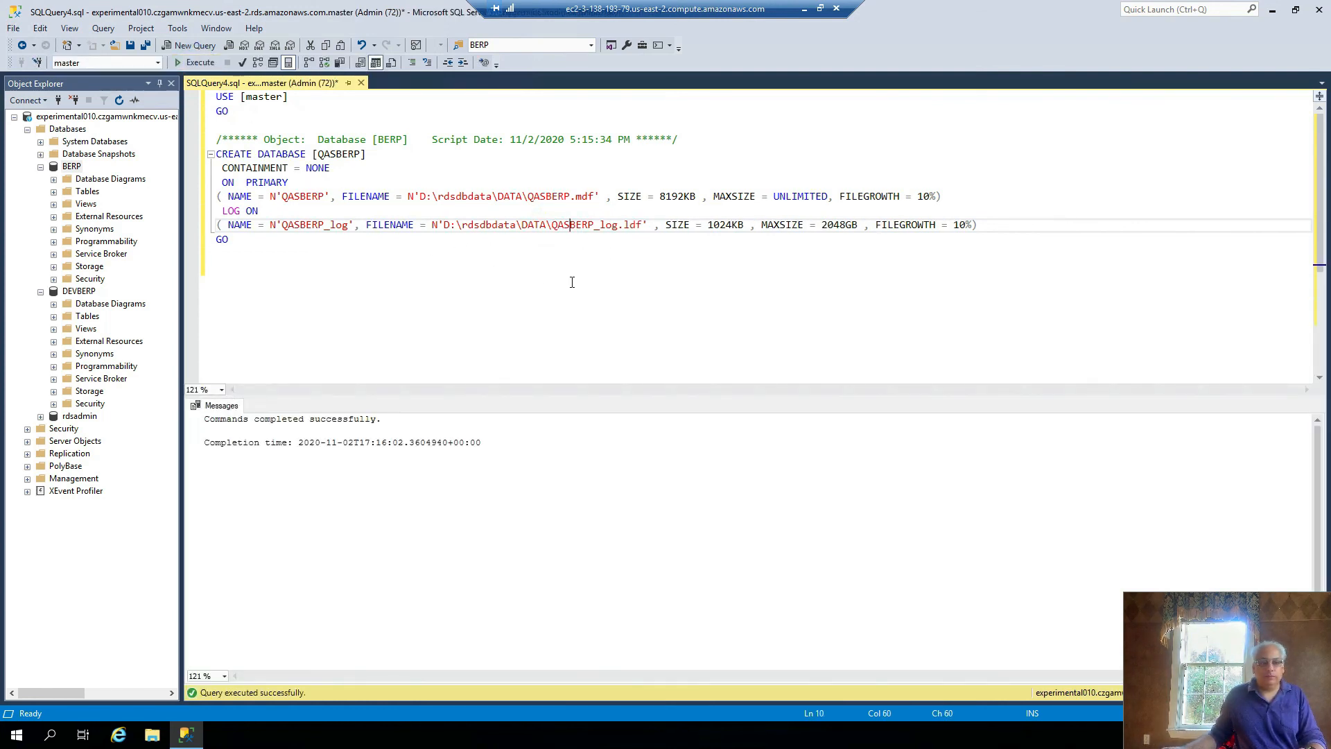
pyautogui.click(67, 130)
pyautogui.rightClick(67, 131)
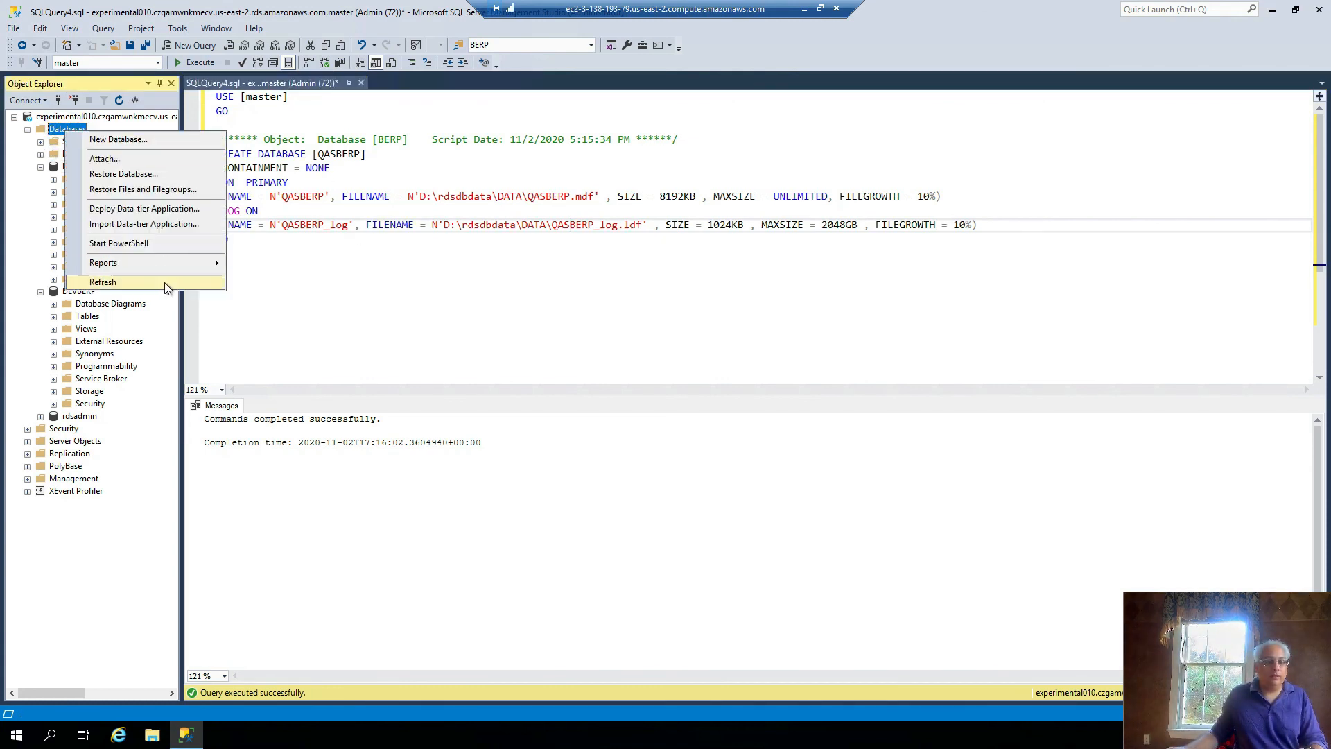
pyautogui.click(91, 283)
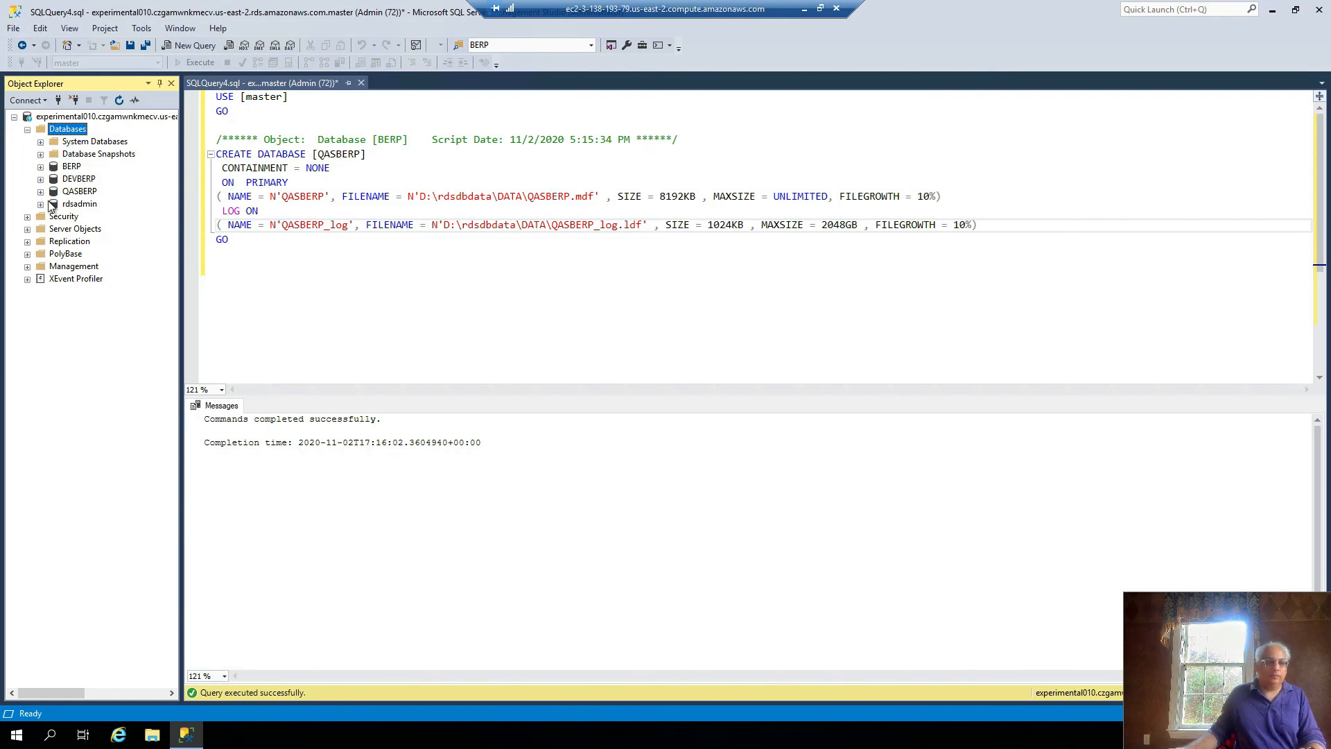
# Step: Close the SQLQuery4.sql script without saving its changes
pyautogui.click(72, 168)
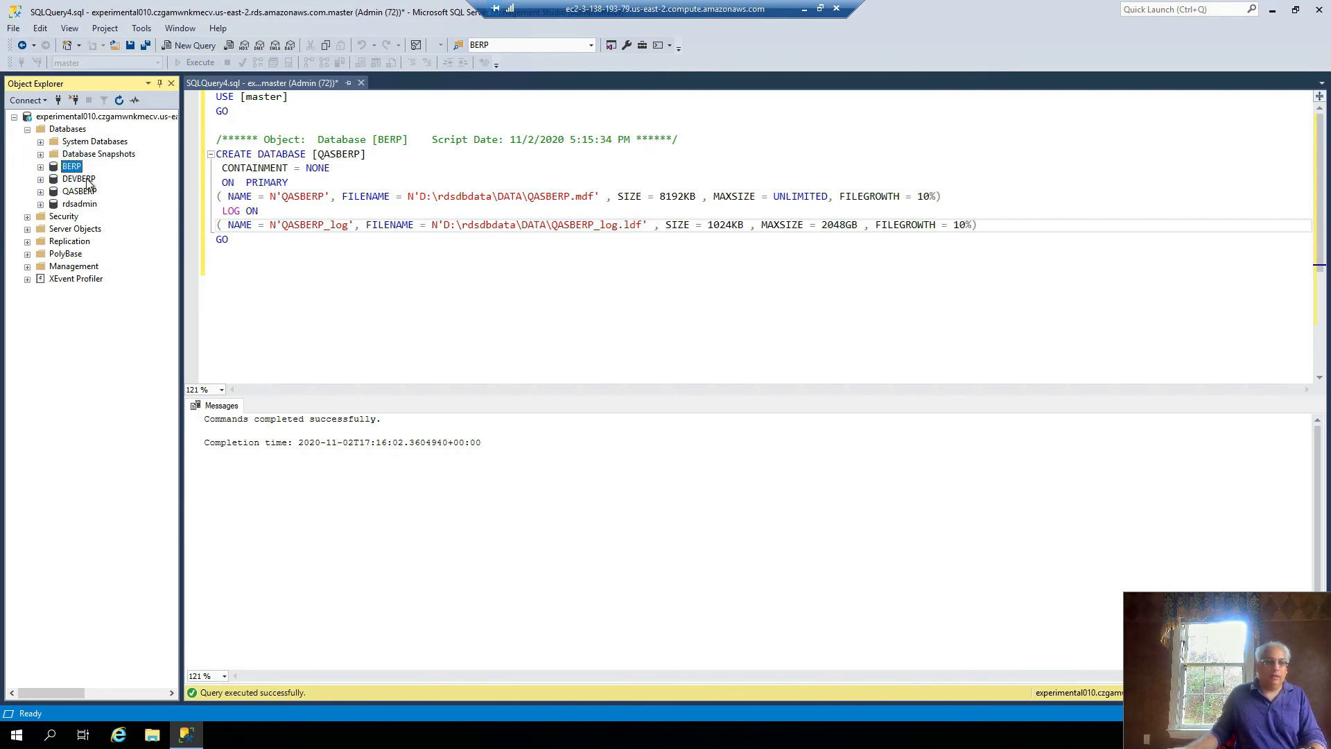
pyautogui.click(514, 308)
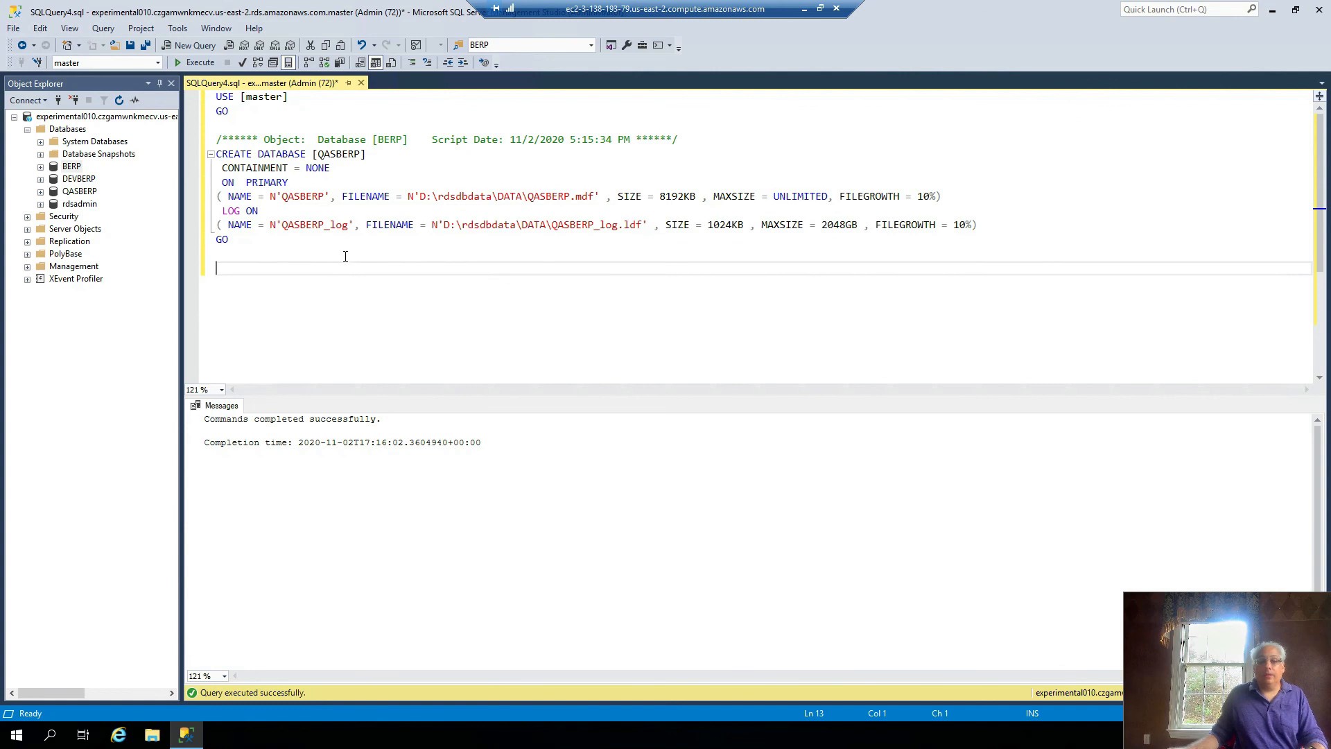
pyautogui.click(361, 84)
pyautogui.click(709, 451)
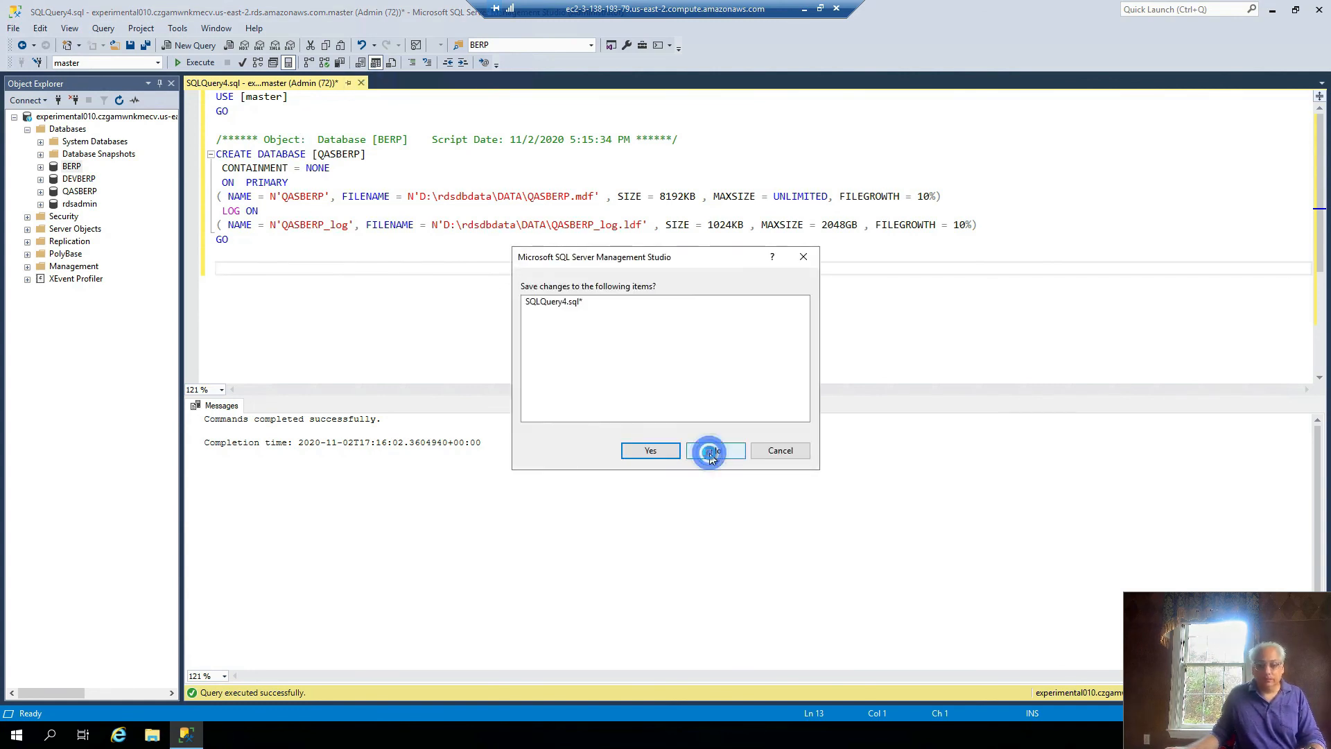